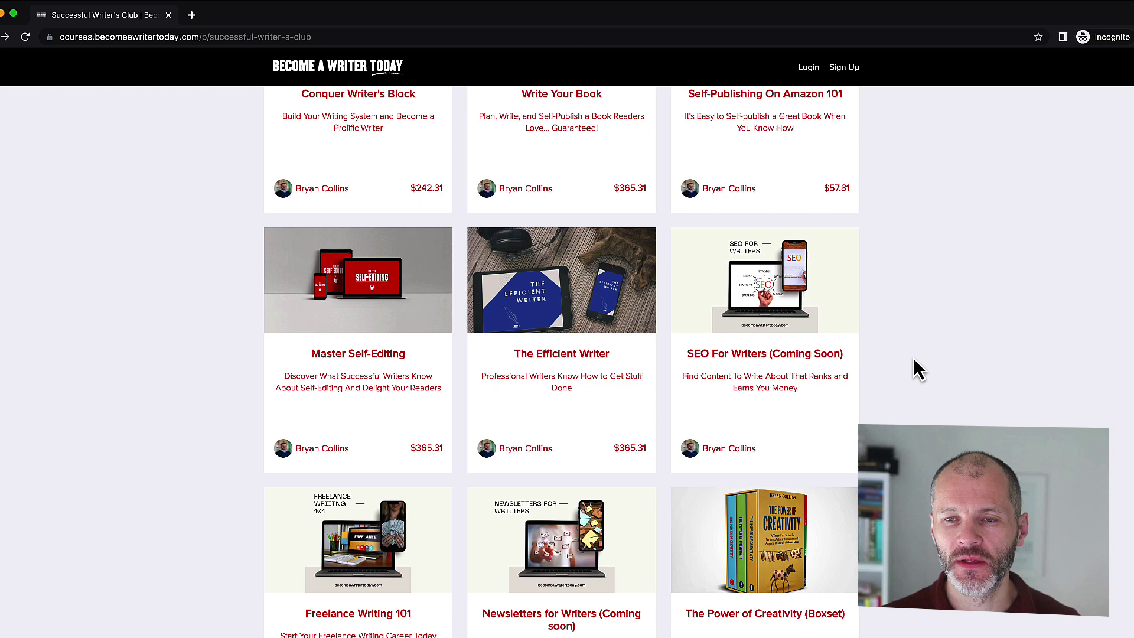
Open the SEO For Writers (Coming Soon) course page in Teachable and scroll down it.
left_click(854, 361)
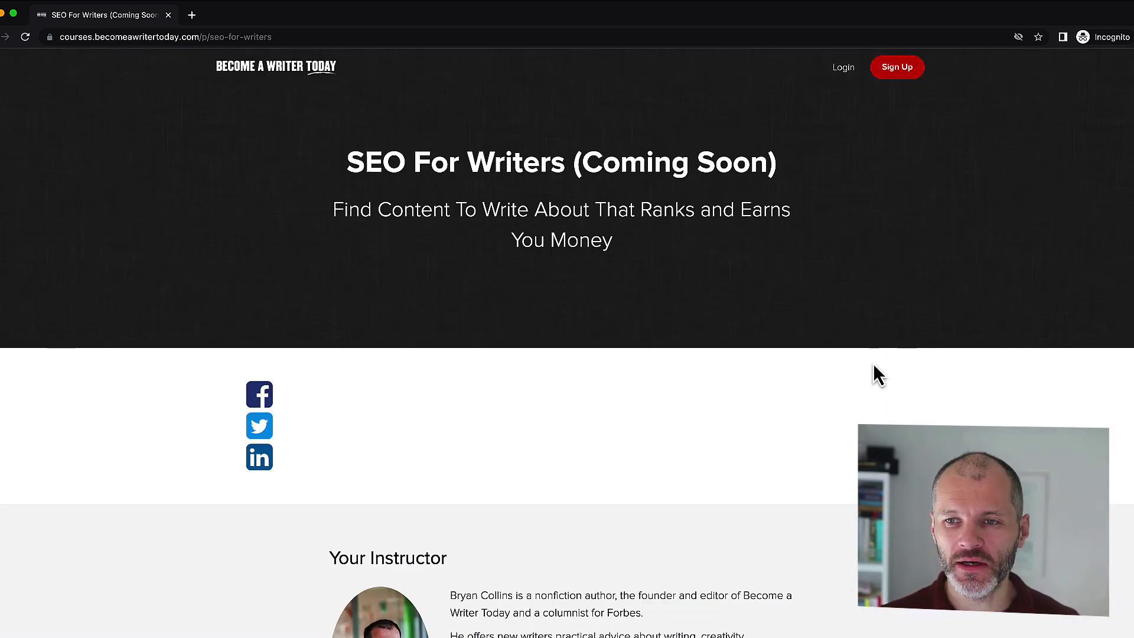
scroll(876, 369, "down", 1)
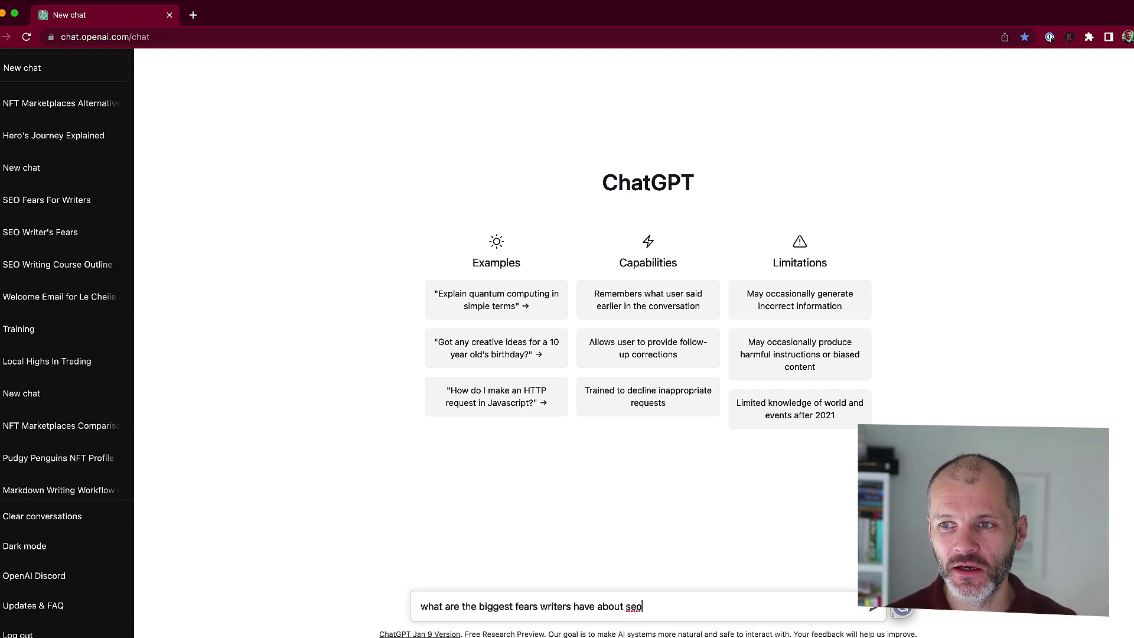
Send the writers' SEO fears question and review the six fears, including losing creative control.
key("Return")
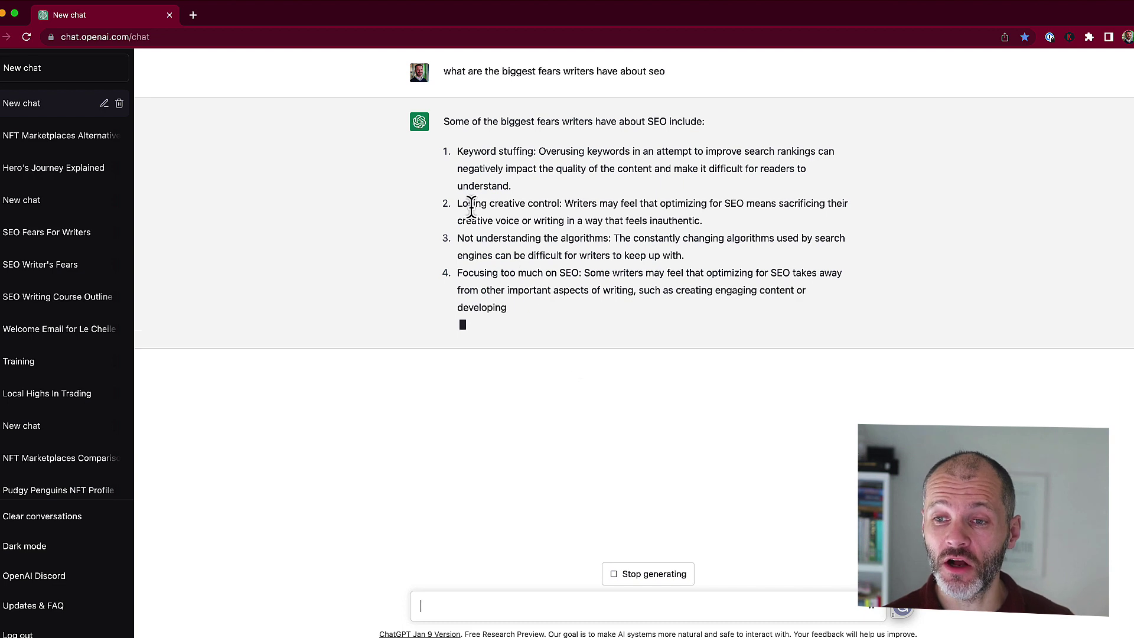
left_click_drag(473, 203, 552, 273)
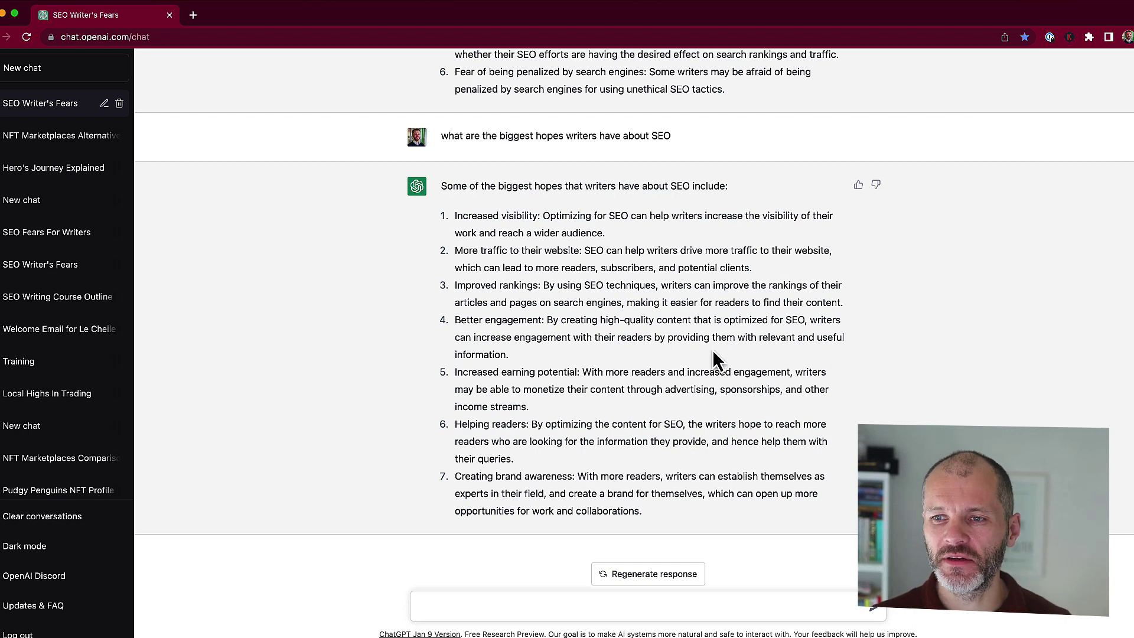
Review the hopes answer, highlighting more traffic, improved rankings and helping readers.
left_click_drag(496, 250, 572, 263)
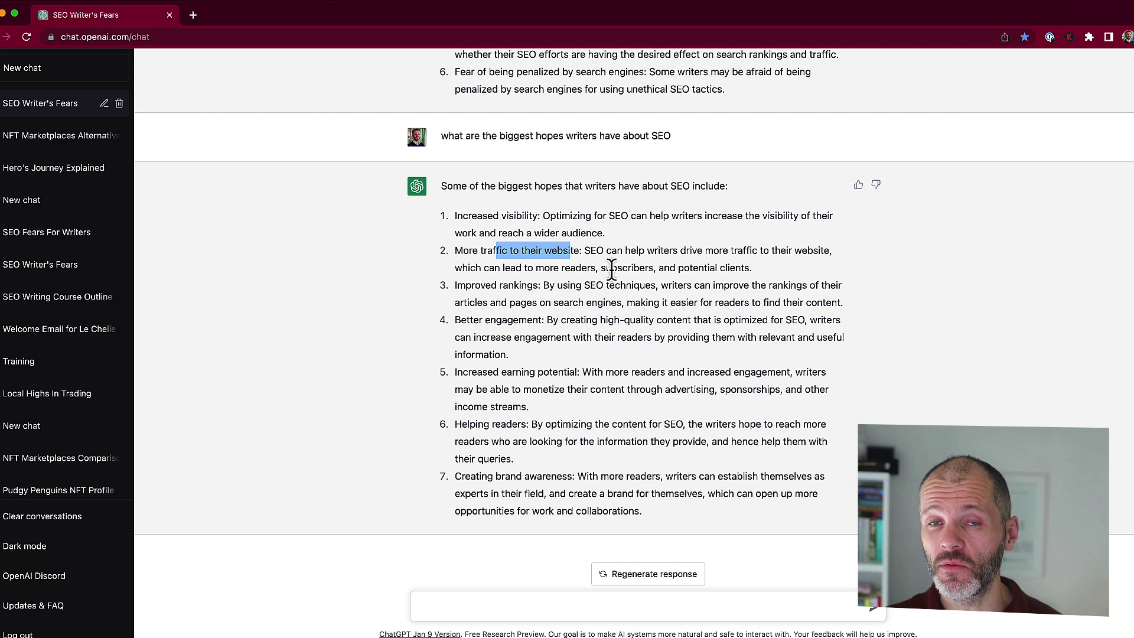
left_click_drag(637, 250, 558, 254)
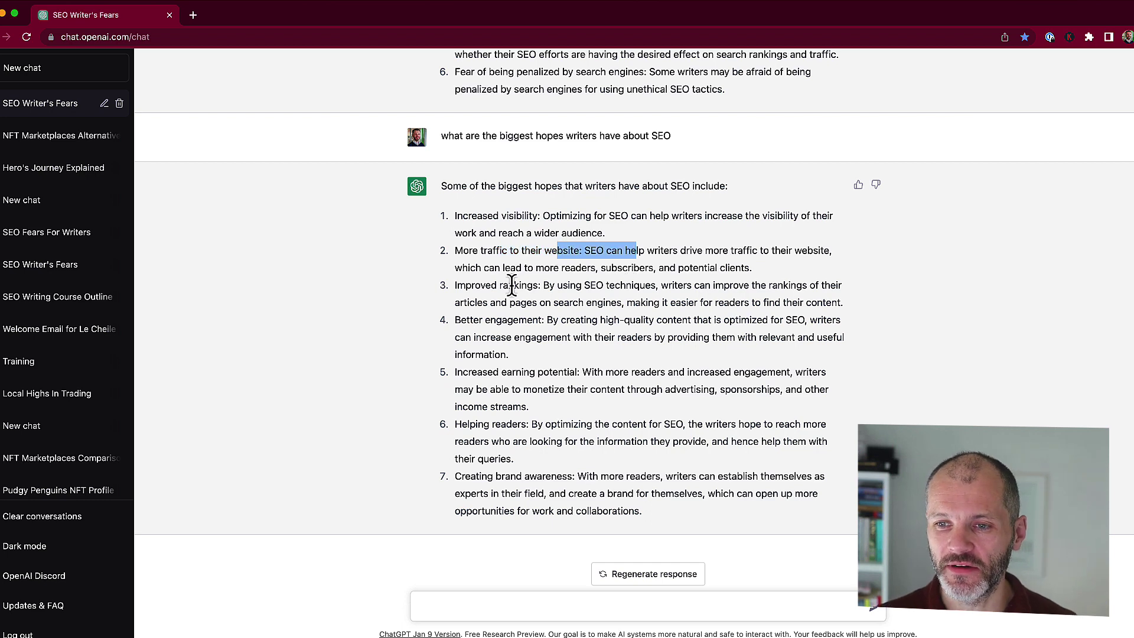
left_click_drag(503, 286, 535, 289)
left_click_drag(454, 424, 631, 425)
left_click(542, 436)
Reread item 6 on helping readers with their queries and scroll through all seven hopes.
left_click_drag(714, 424, 749, 427)
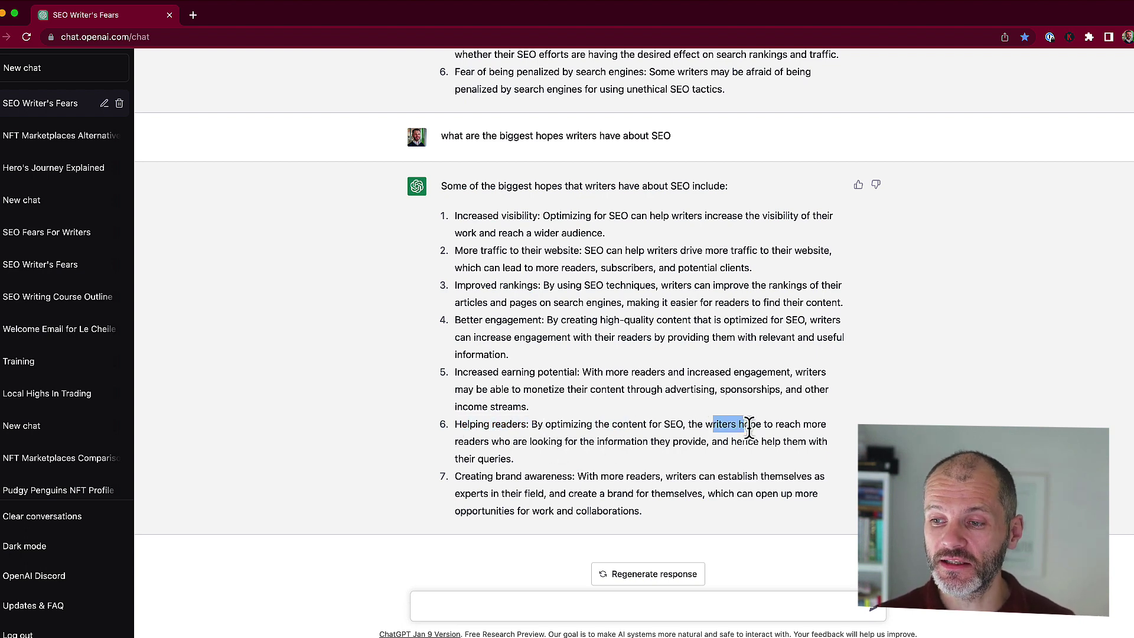
left_click_drag(503, 442, 656, 443)
left_click_drag(806, 442, 523, 444)
scroll(561, 406, "up", 5)
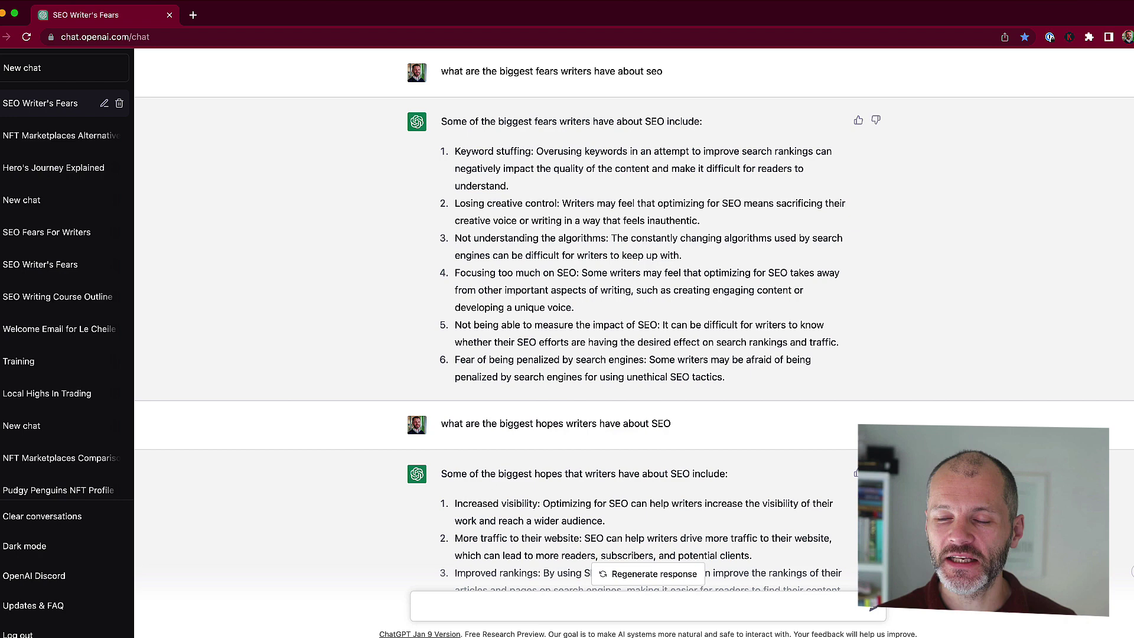
scroll(591, 301, "down", 5)
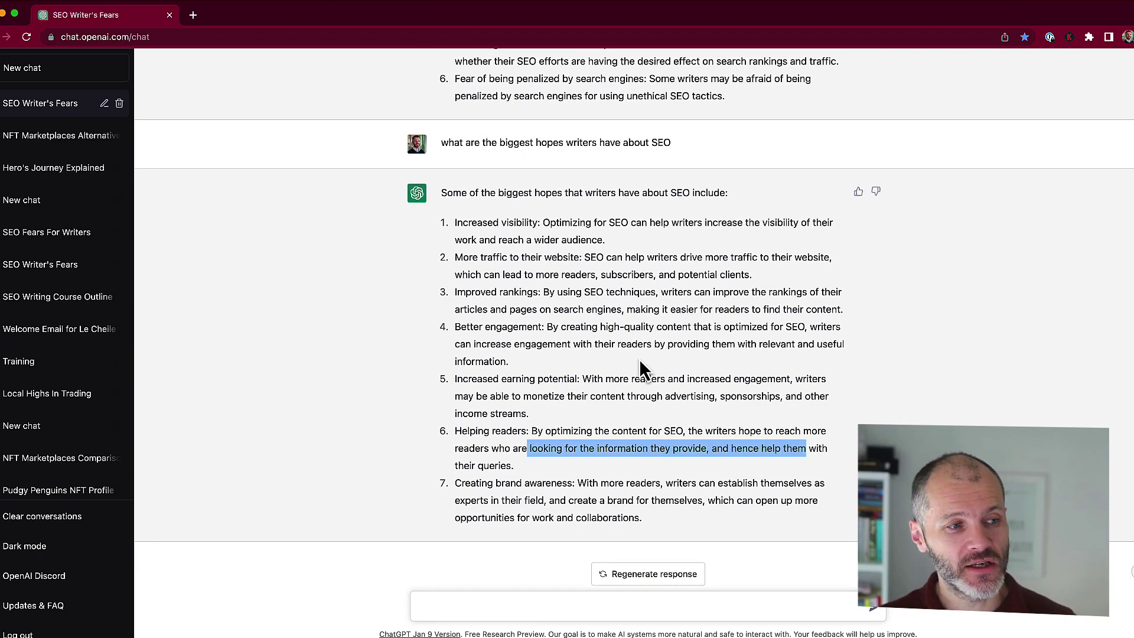
scroll(641, 355, "down", 1)
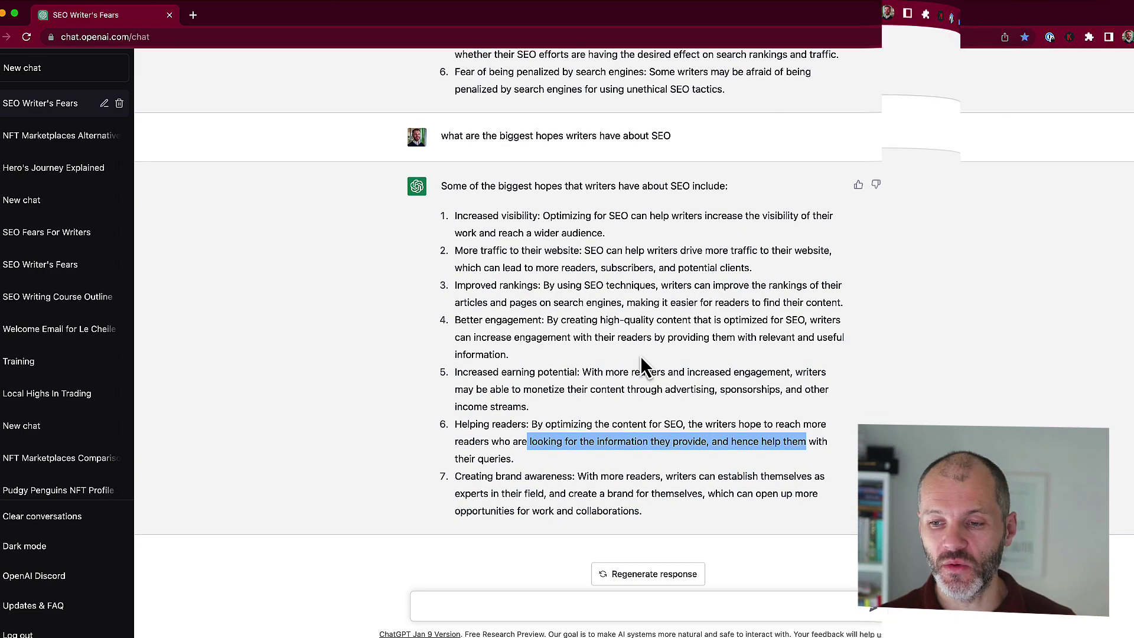
scroll(640, 356, "up", 5)
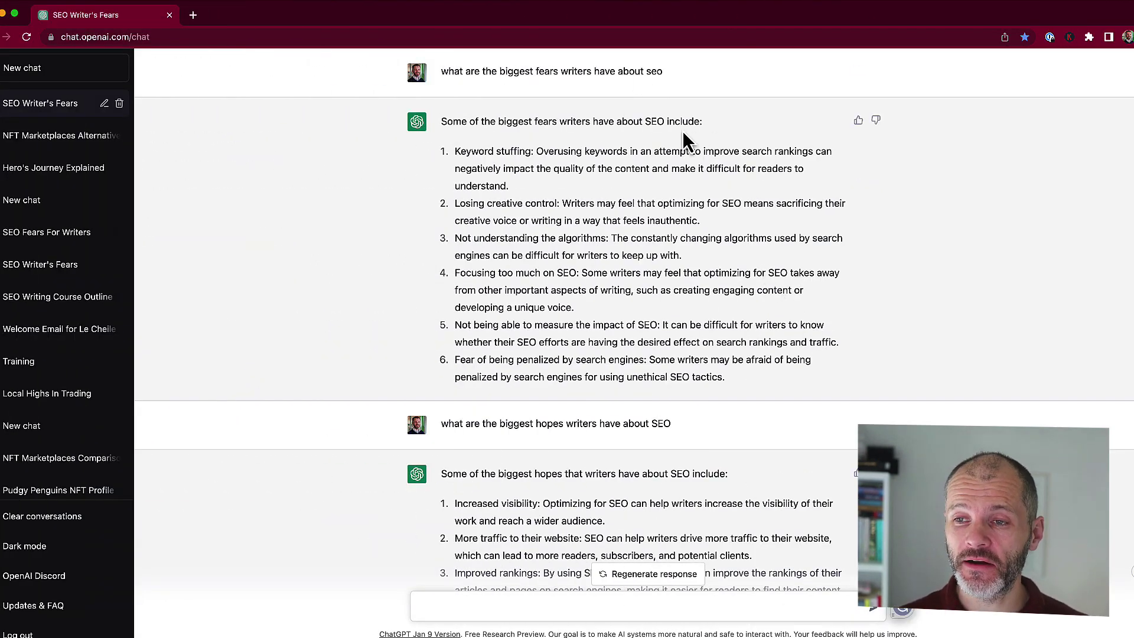
scroll(665, 239, "down", 4)
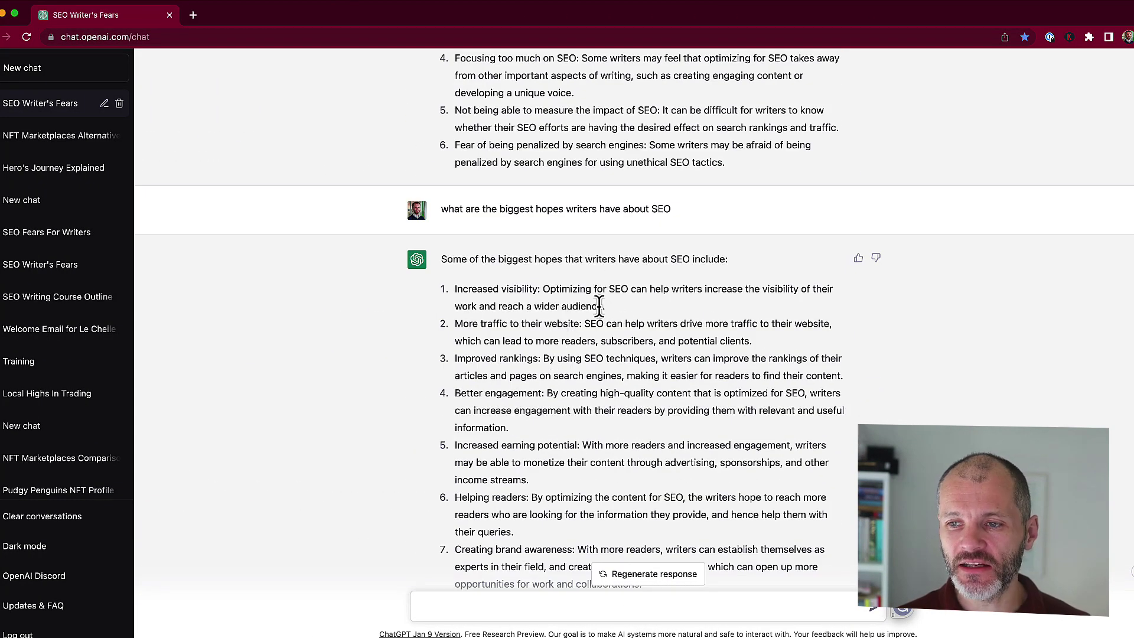
scroll(600, 304, "down", 2)
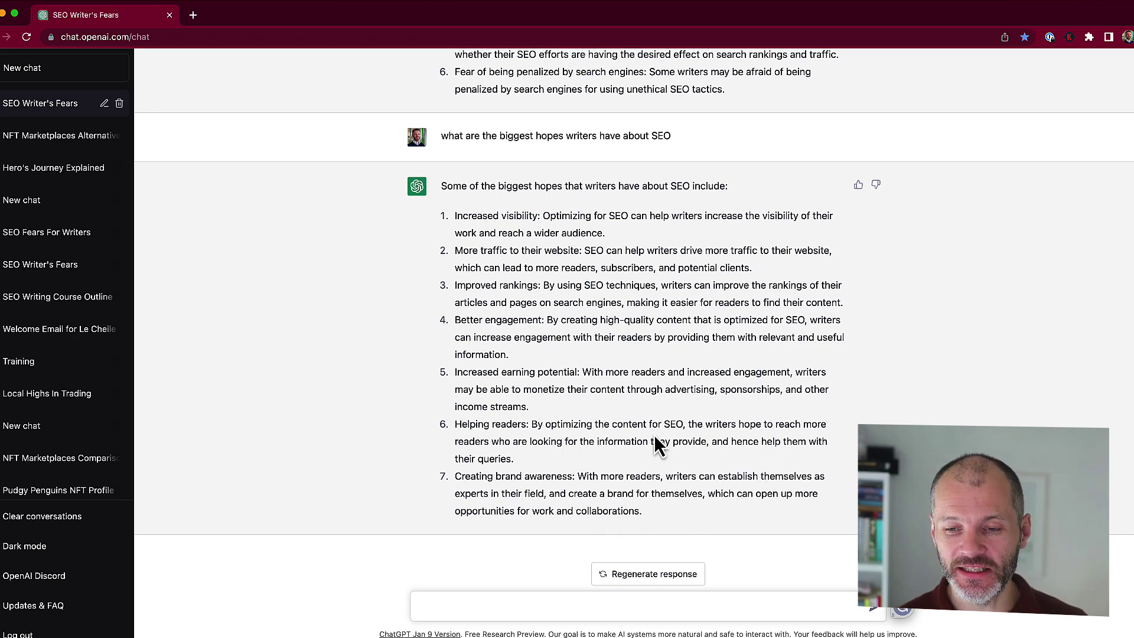
scroll(909, 389, "up", 5)
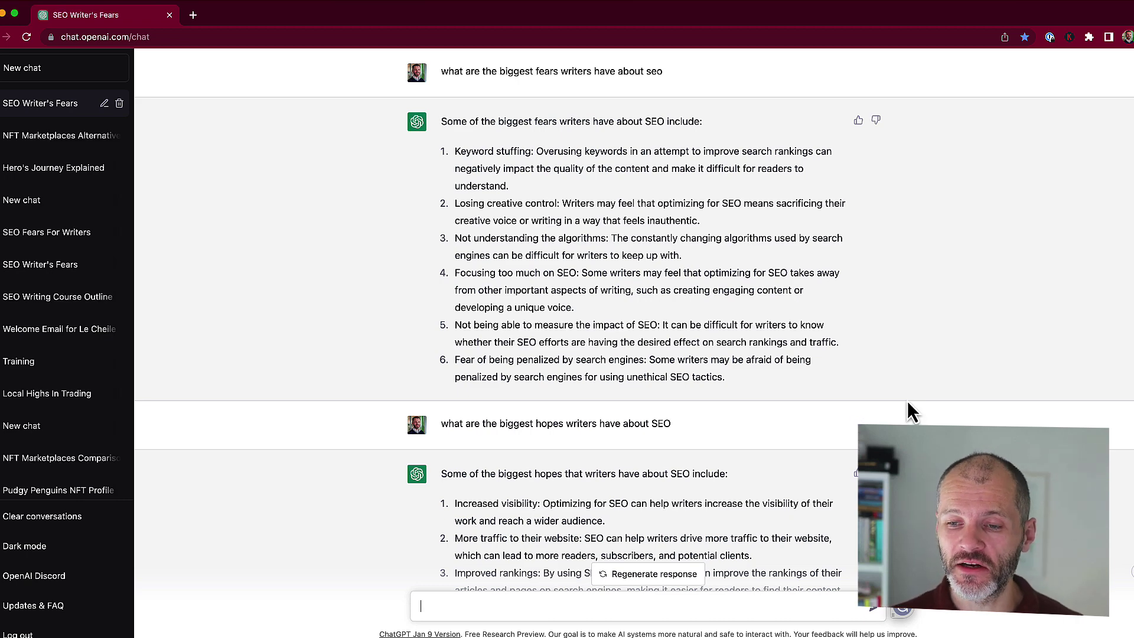
Review the prompt requesting a list of SEO-course benefits based on the fears and hopes.
scroll(630, 435, "down", 1)
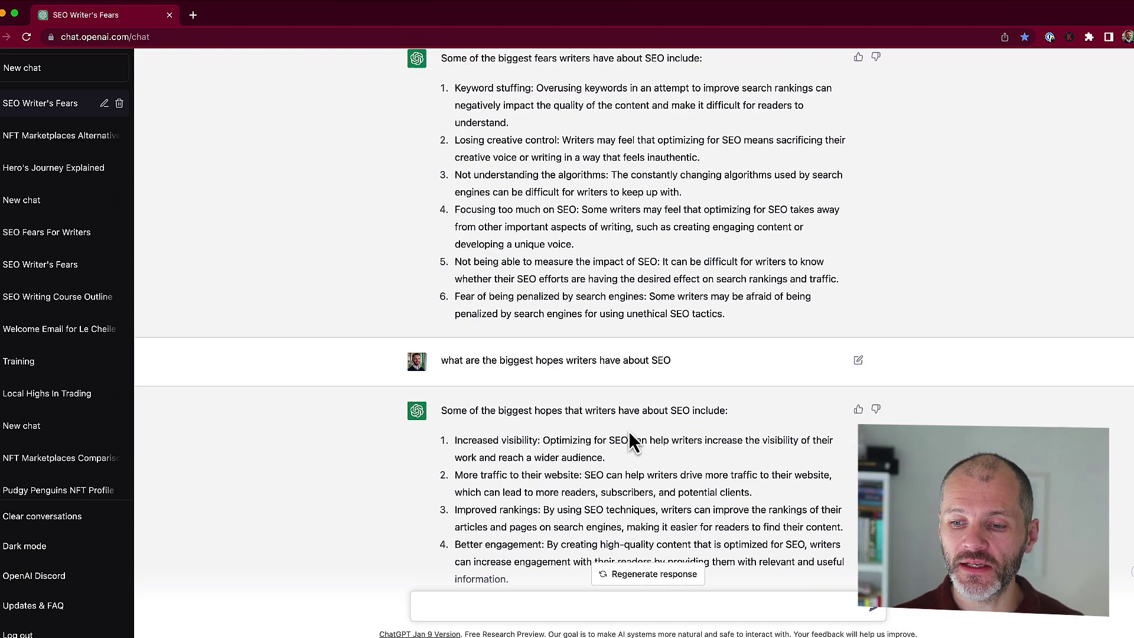
scroll(628, 432, "down", 4)
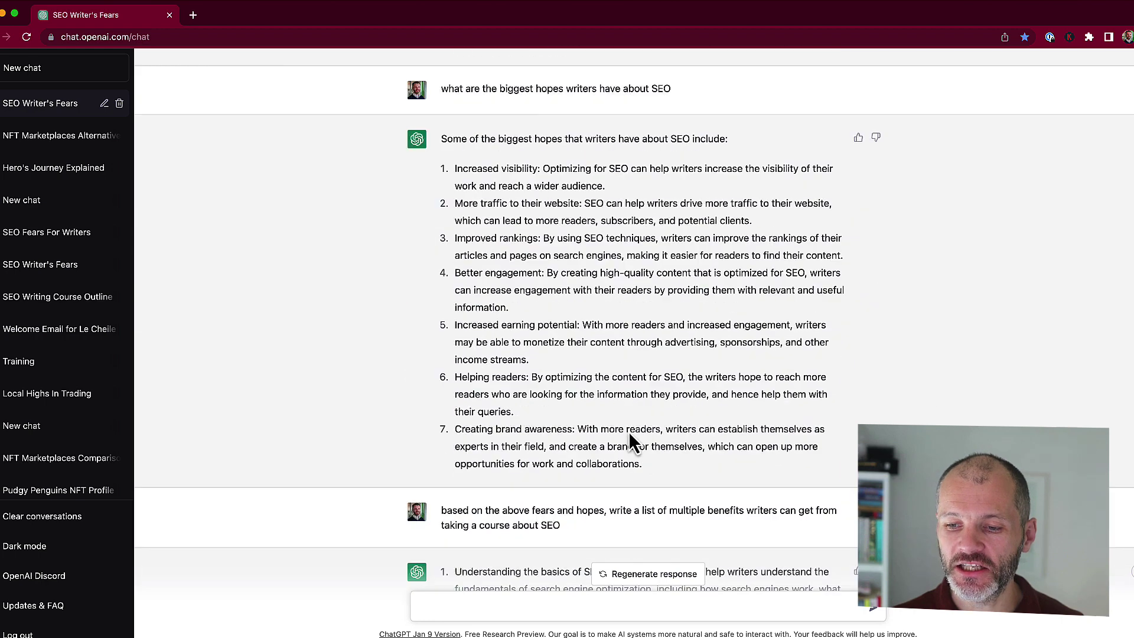
left_click_drag(642, 510, 798, 518)
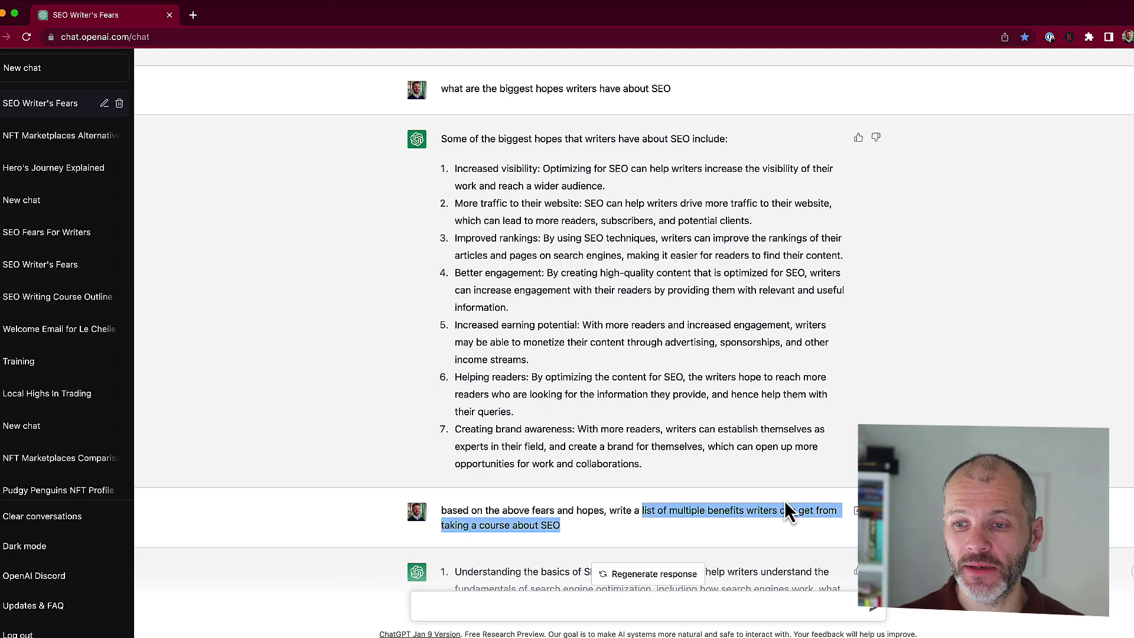
scroll(785, 490, "down", 10)
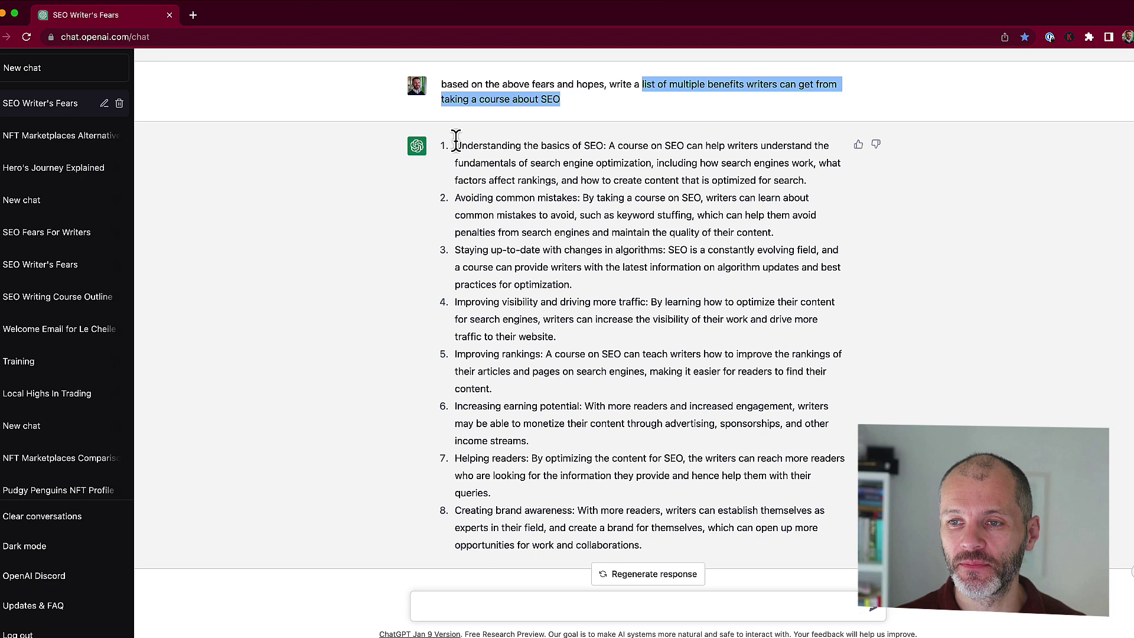
Read the eight benefits, from understanding SEO basics through earning potential to brand awareness.
left_click_drag(456, 145, 616, 146)
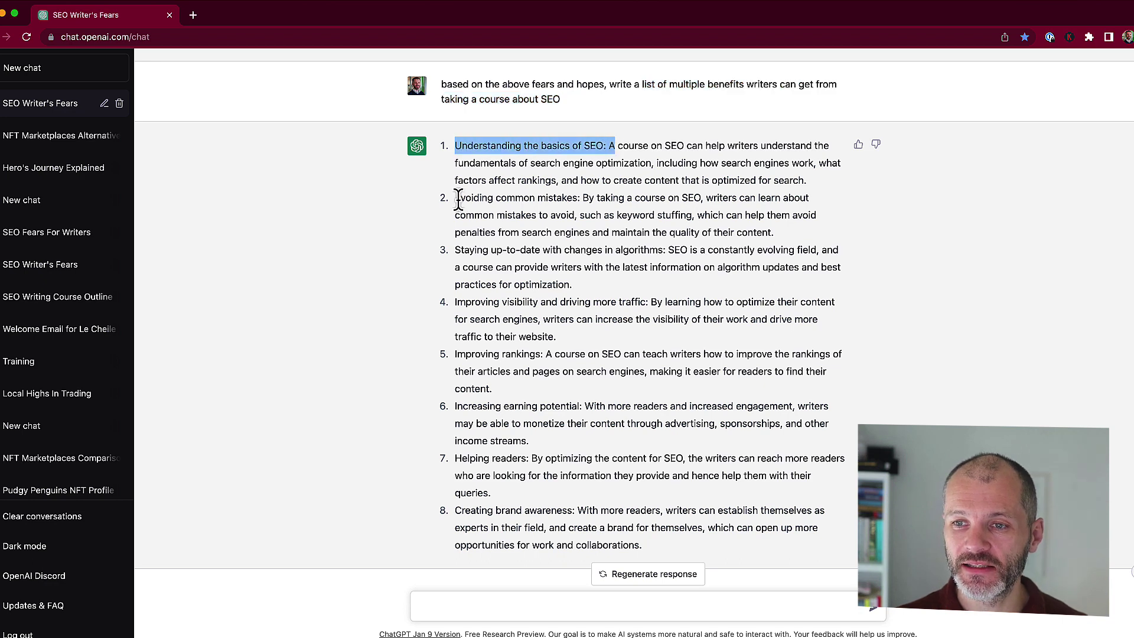
left_click_drag(459, 200, 568, 199)
left_click_drag(469, 253, 651, 260)
left_click_drag(647, 302, 461, 303)
left_click_drag(471, 354, 513, 356)
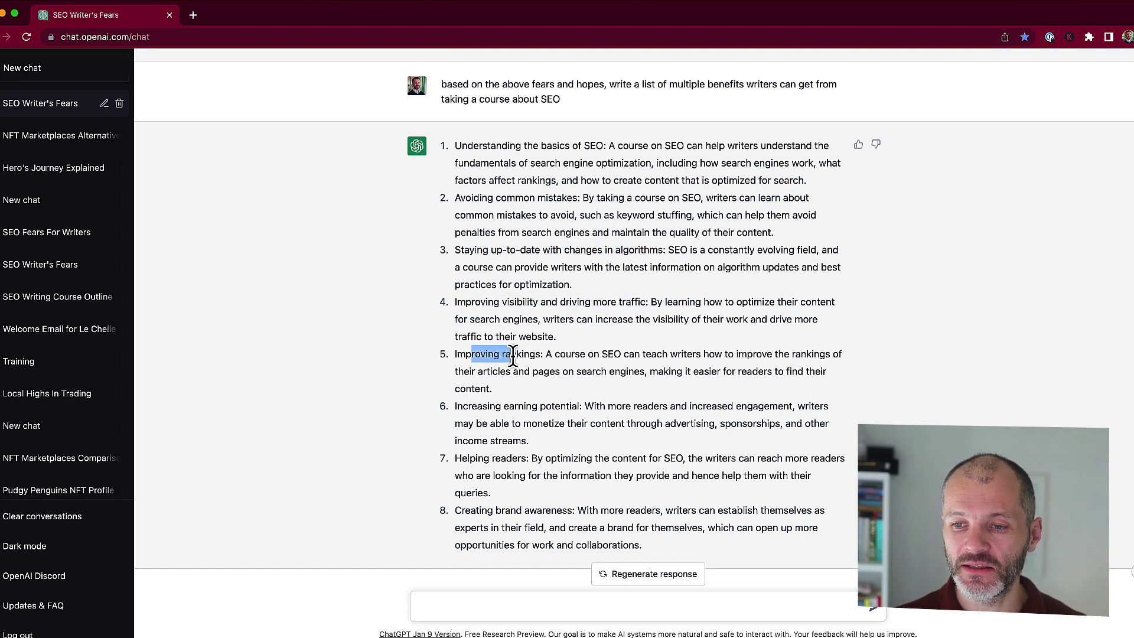
left_click_drag(456, 407, 541, 406)
double_click(509, 459)
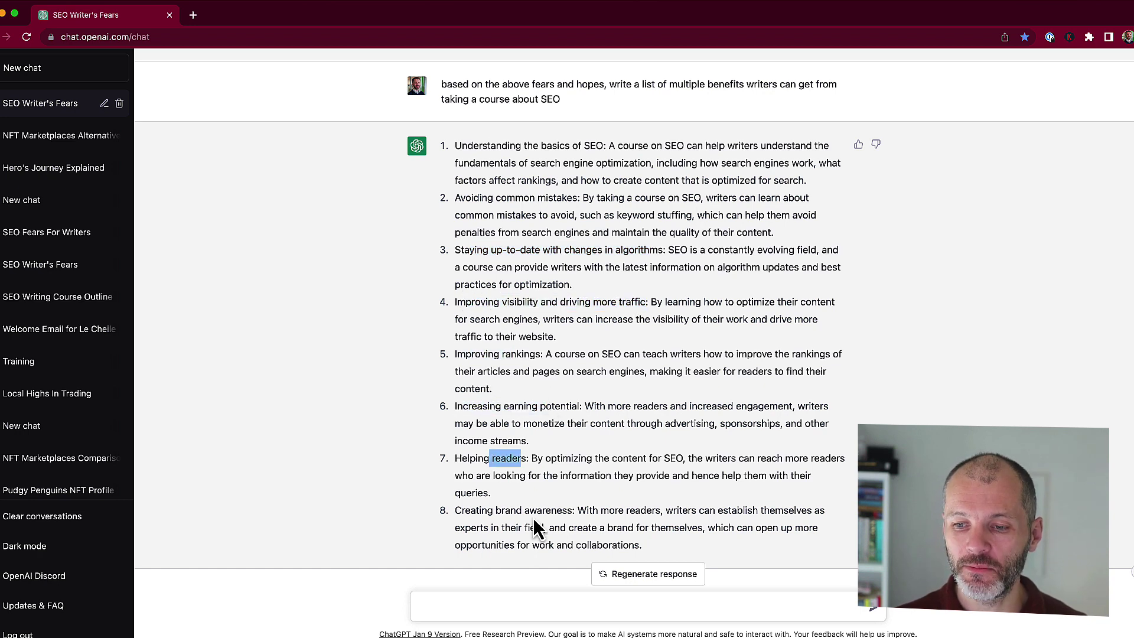
left_click_drag(572, 511, 538, 511)
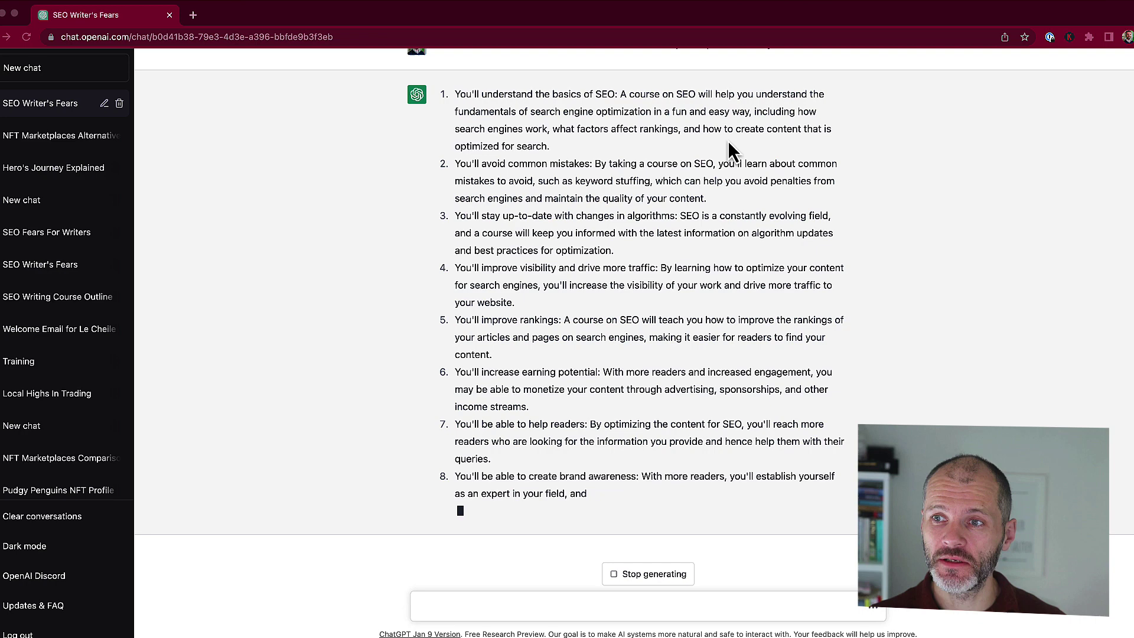
Review the first two second-person benefits on SEO basics and avoiding common mistakes.
scroll(728, 140, "up", 1)
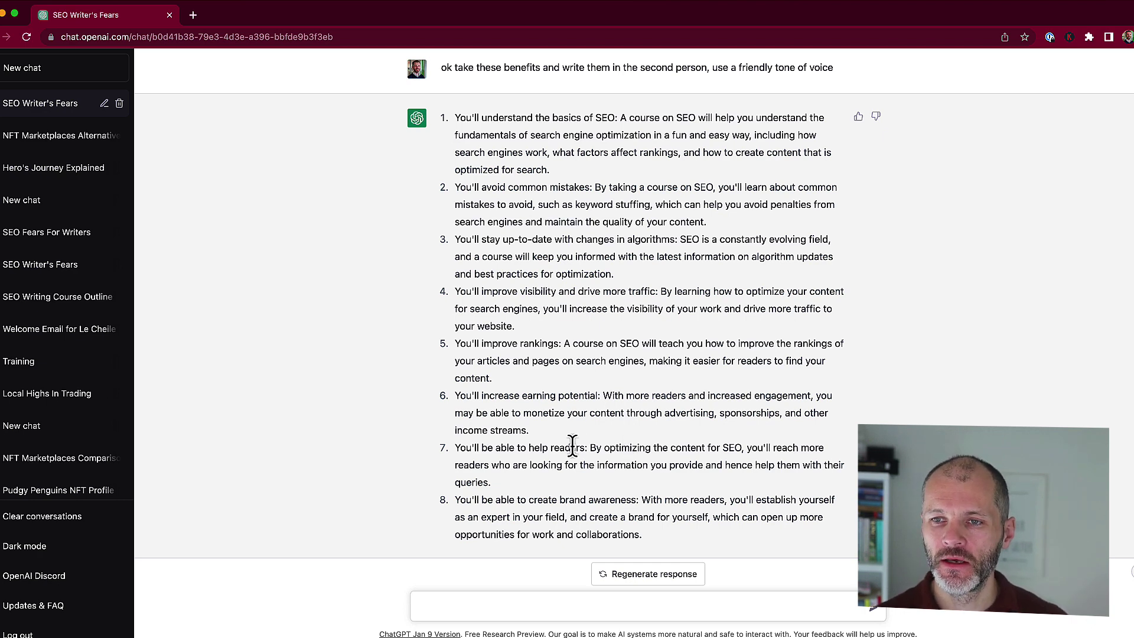
left_click_drag(604, 124, 610, 124)
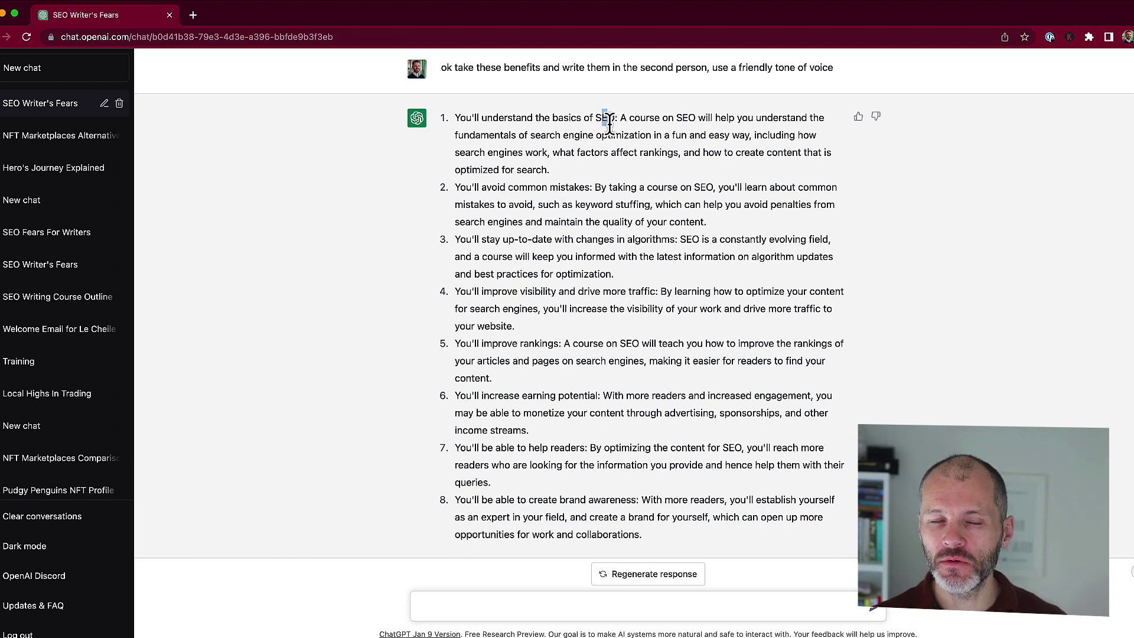
left_click(558, 190)
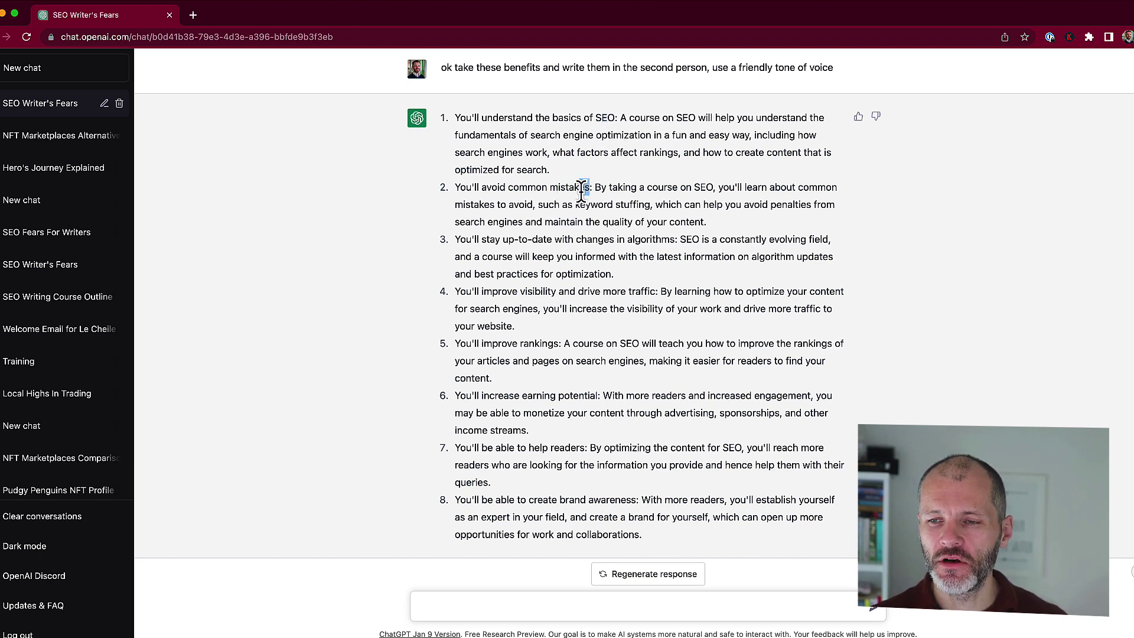
left_click_drag(589, 188, 559, 192)
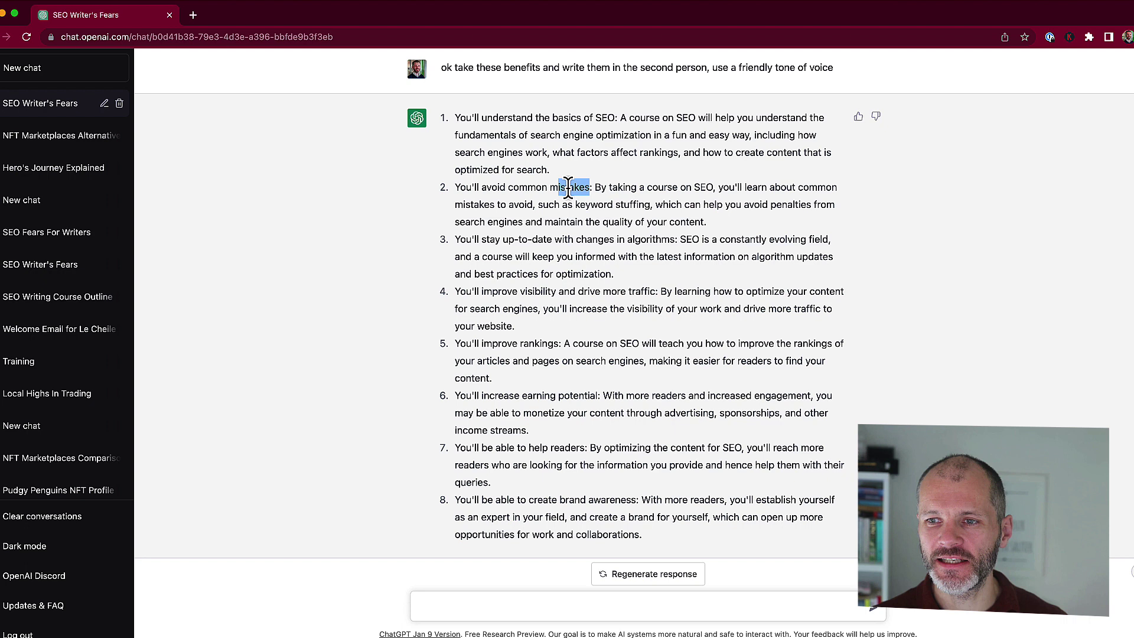
double_click(598, 188)
left_click_drag(590, 188, 584, 189)
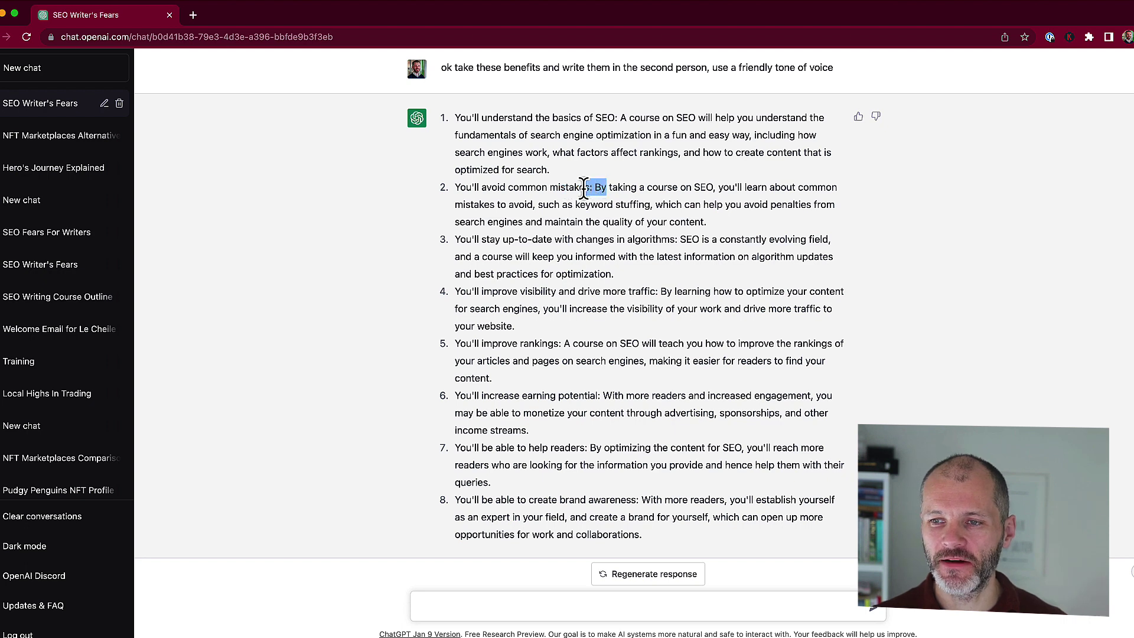
left_click(599, 240)
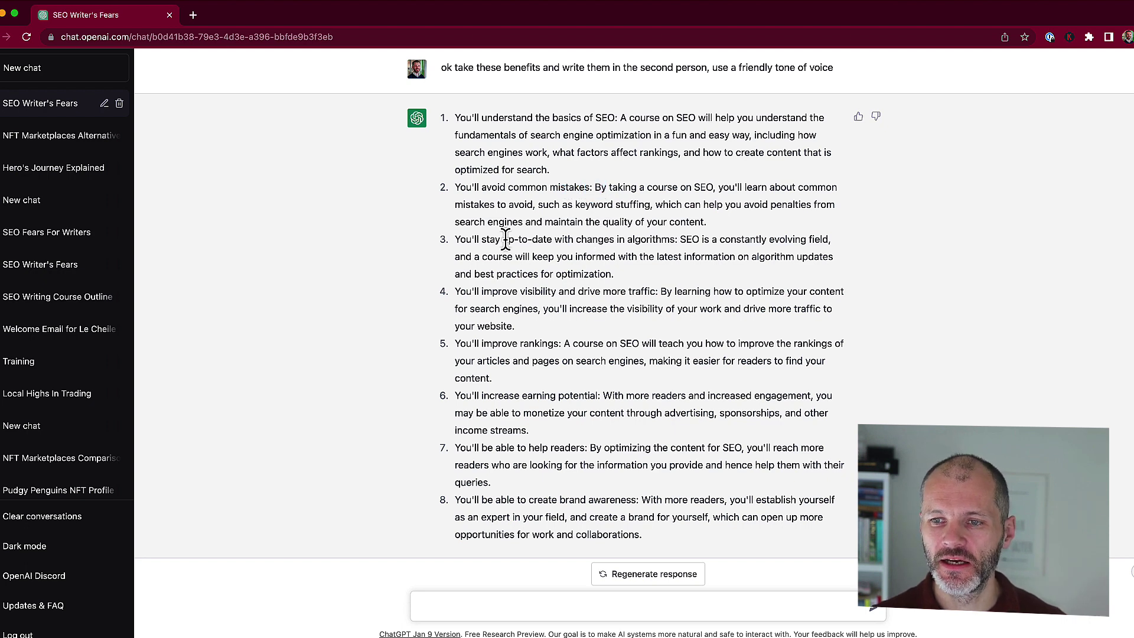
Read benefits three through eight, then select the whole eight-benefit list.
left_click_drag(503, 240, 669, 242)
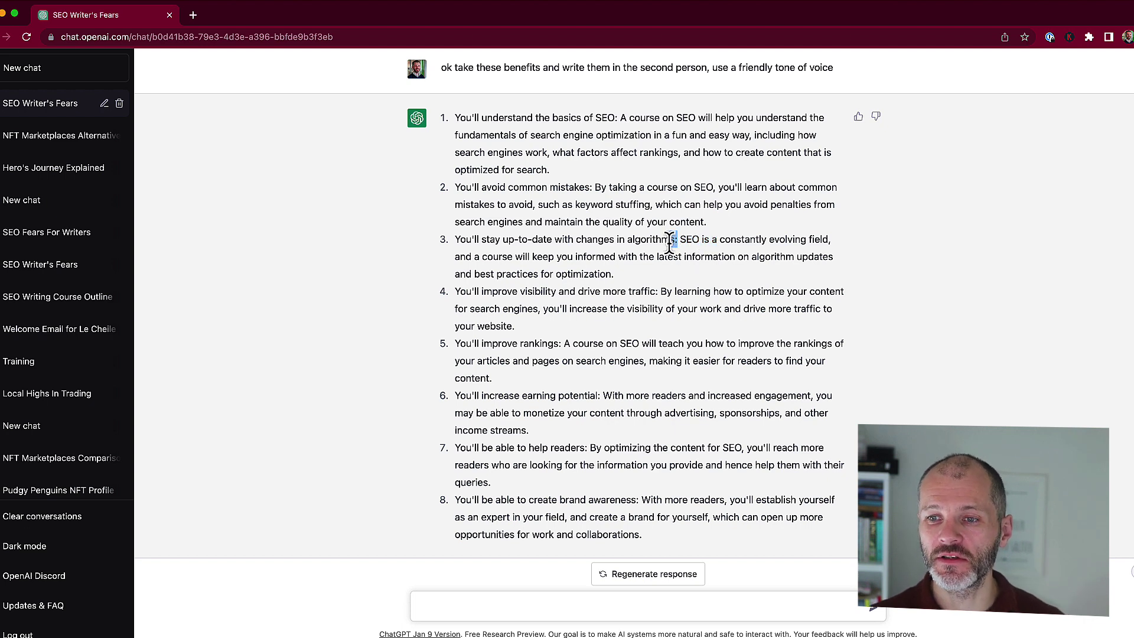
left_click_drag(520, 292, 666, 291)
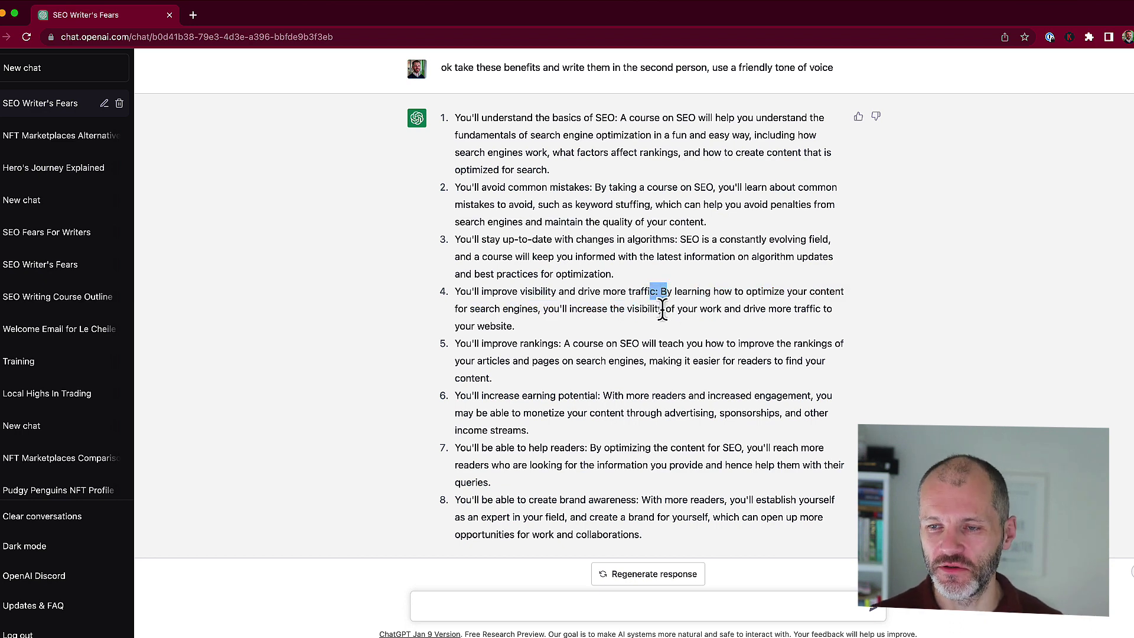
left_click(603, 344)
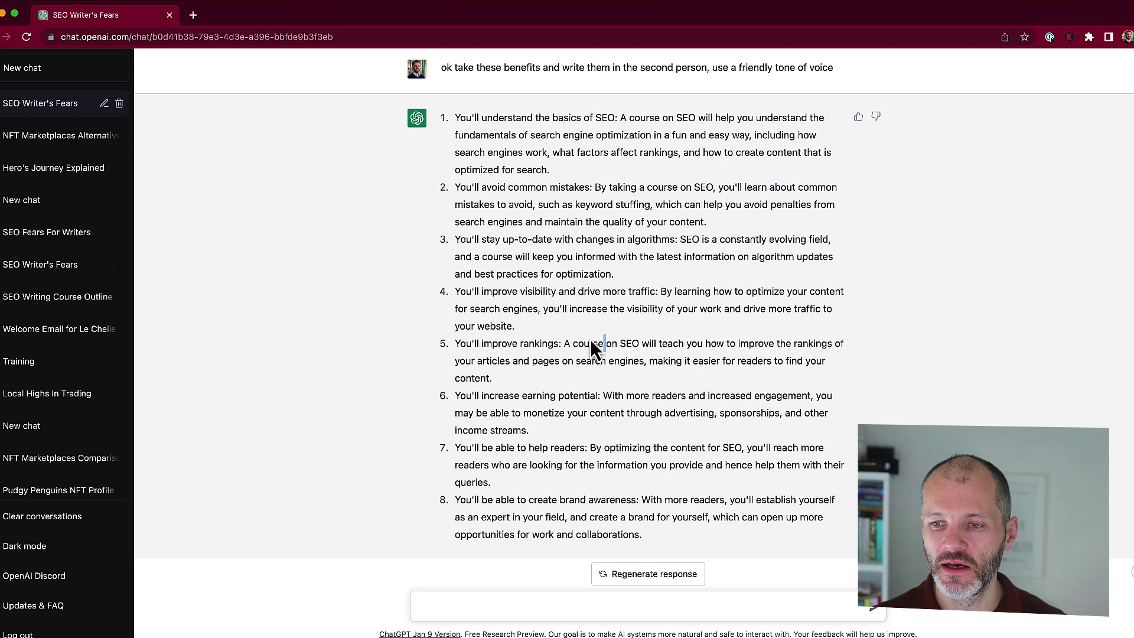
left_click_drag(614, 395, 601, 395)
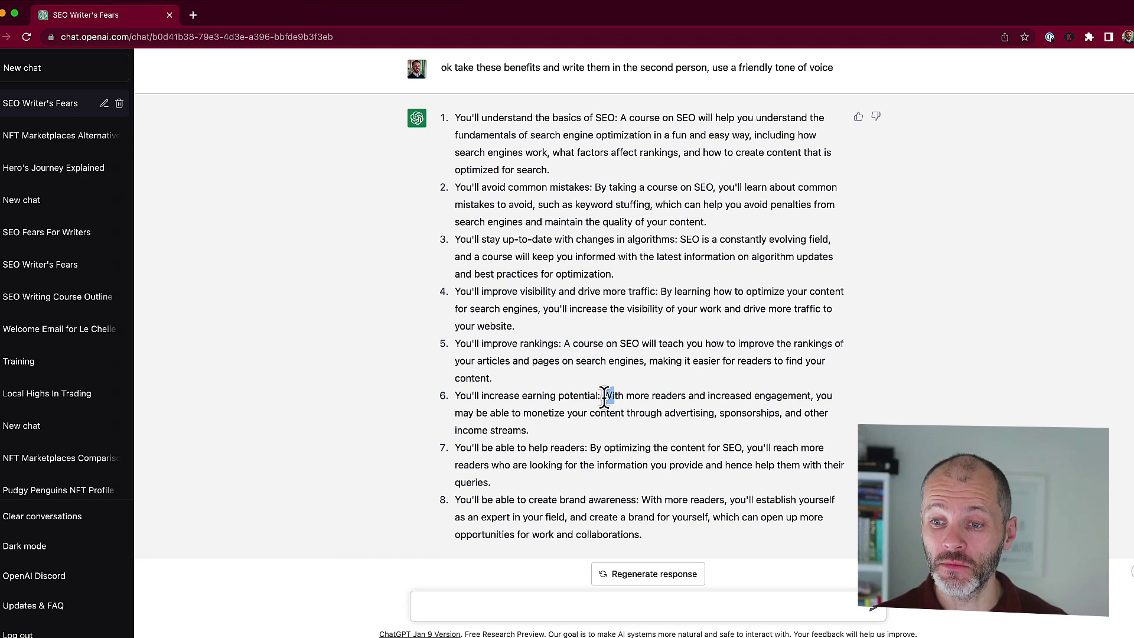
left_click_drag(601, 447, 565, 447)
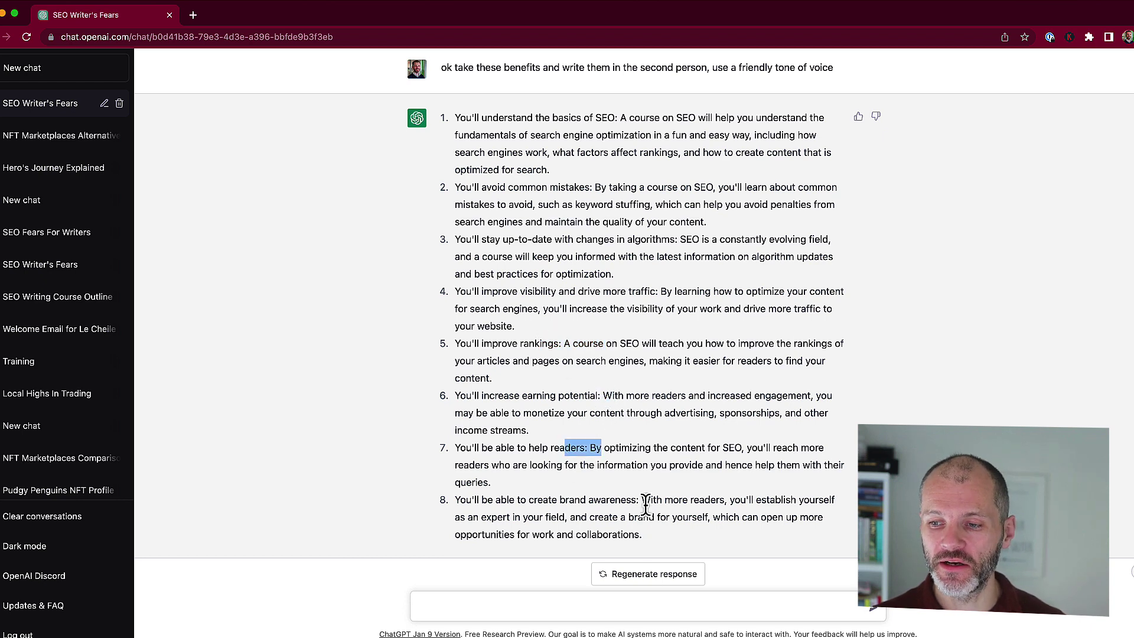
left_click_drag(643, 502, 614, 506)
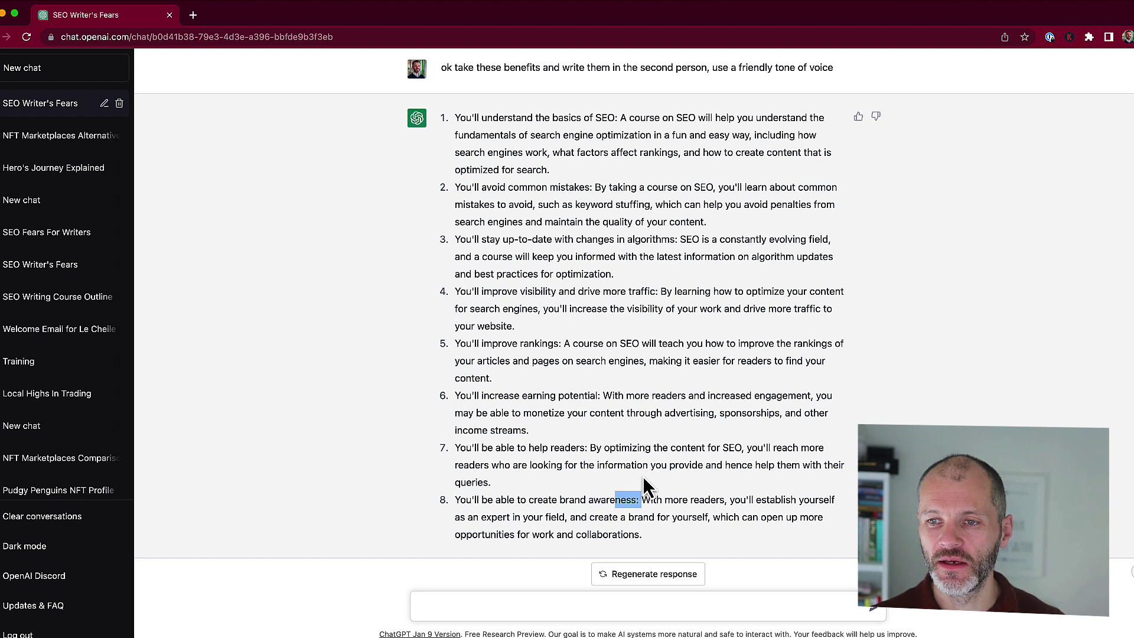
left_click_drag(457, 113, 698, 541)
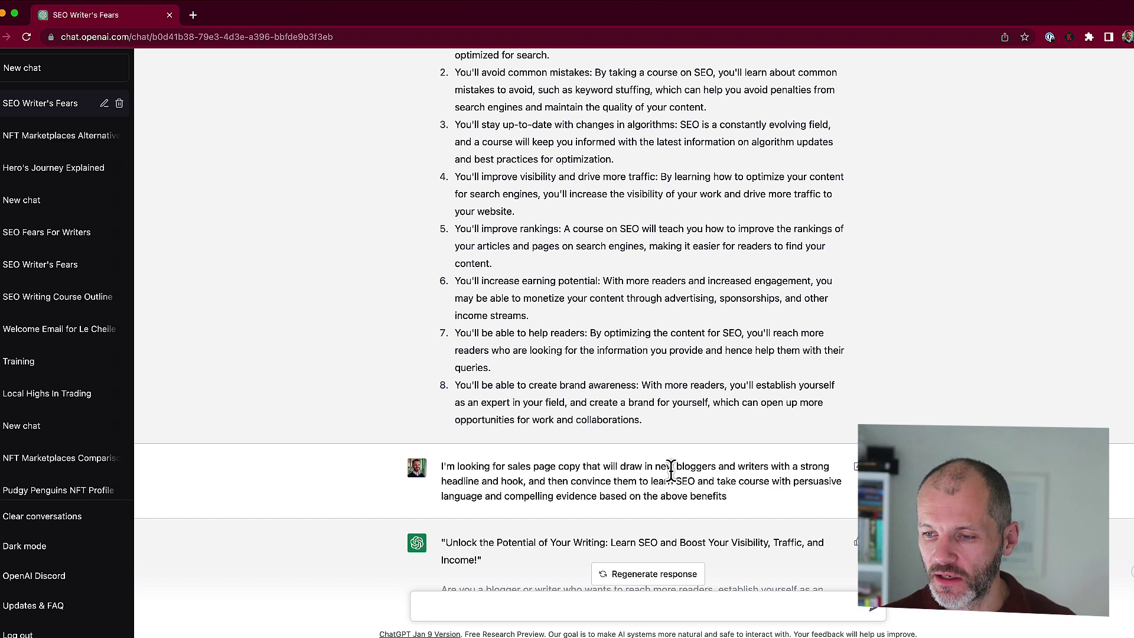
left_click_drag(653, 467, 762, 467)
left_click(459, 482)
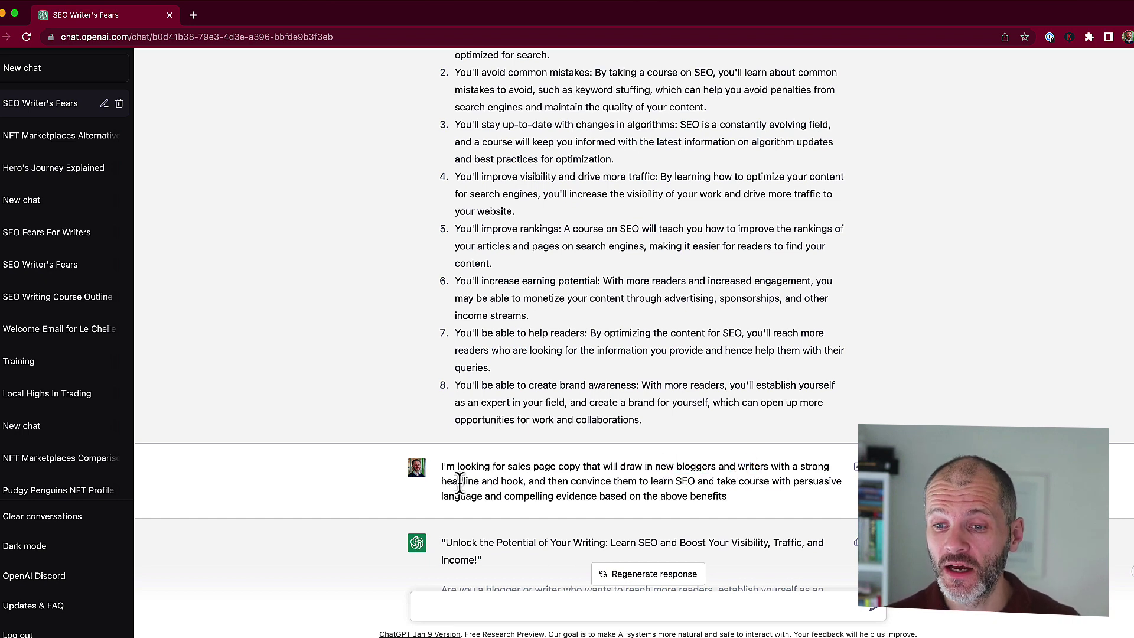
left_click_drag(499, 482, 452, 482)
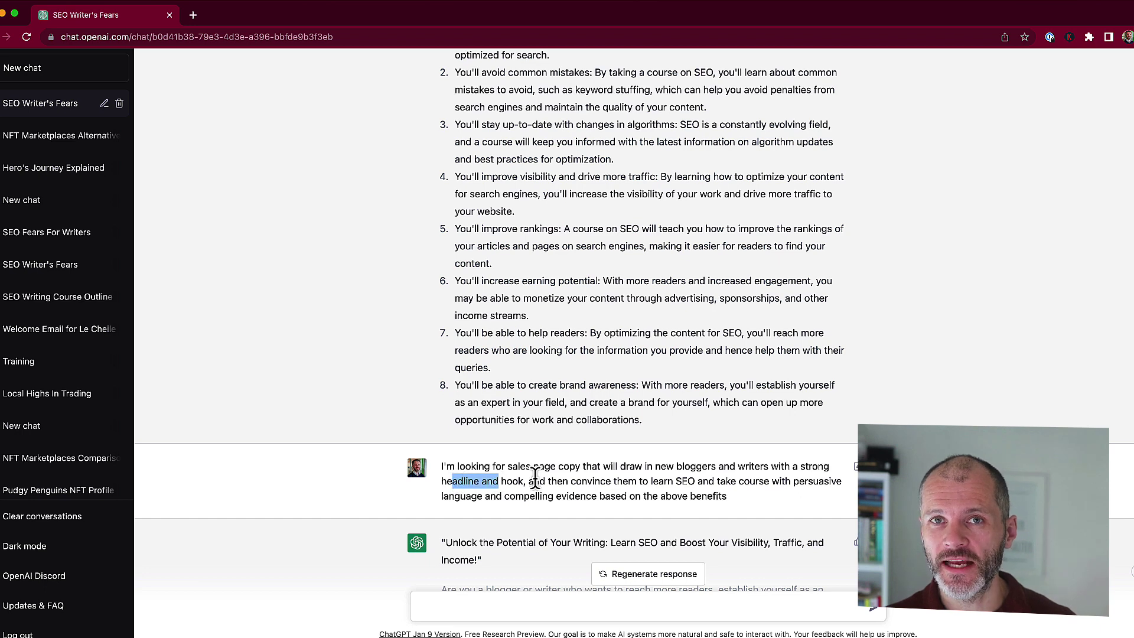
left_click(635, 481)
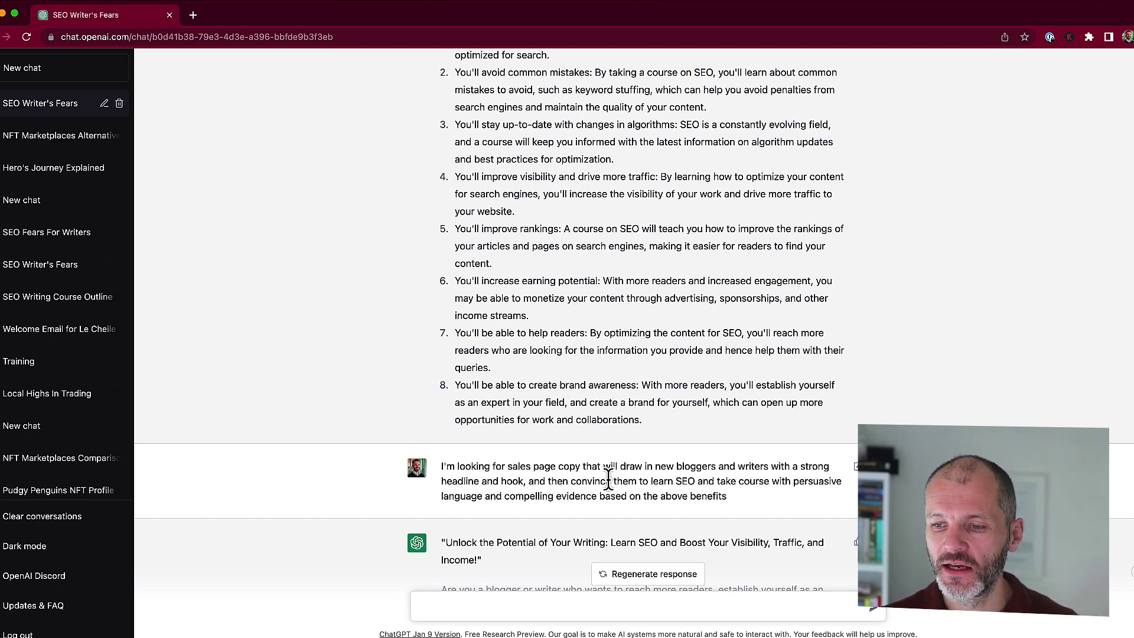
left_click_drag(608, 481, 733, 481)
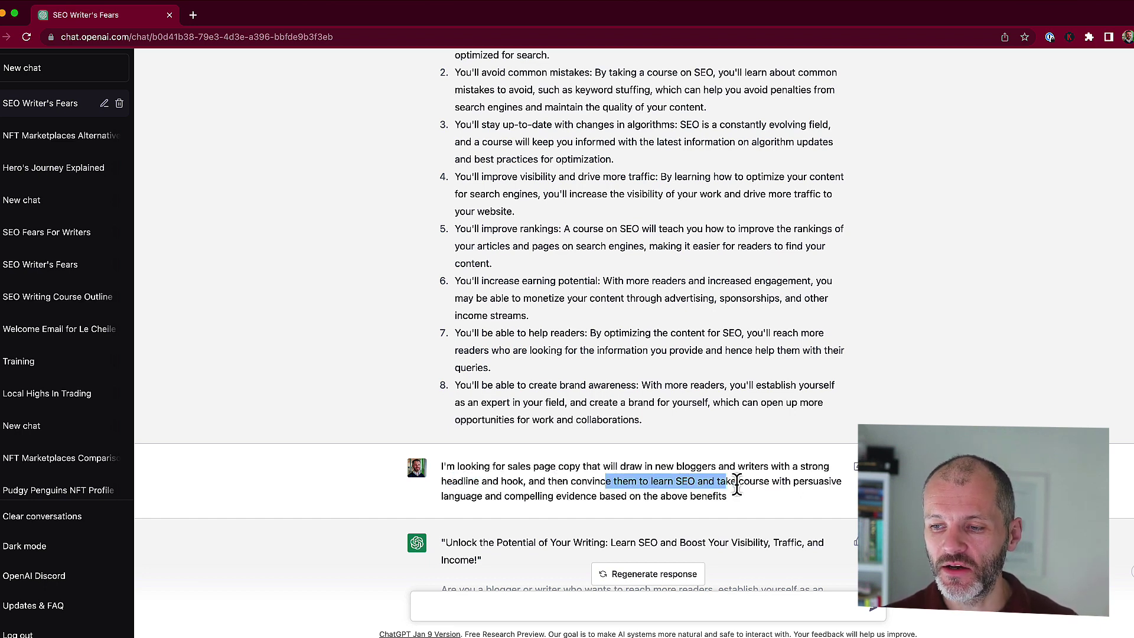
left_click(582, 499)
left_click_drag(504, 496, 714, 498)
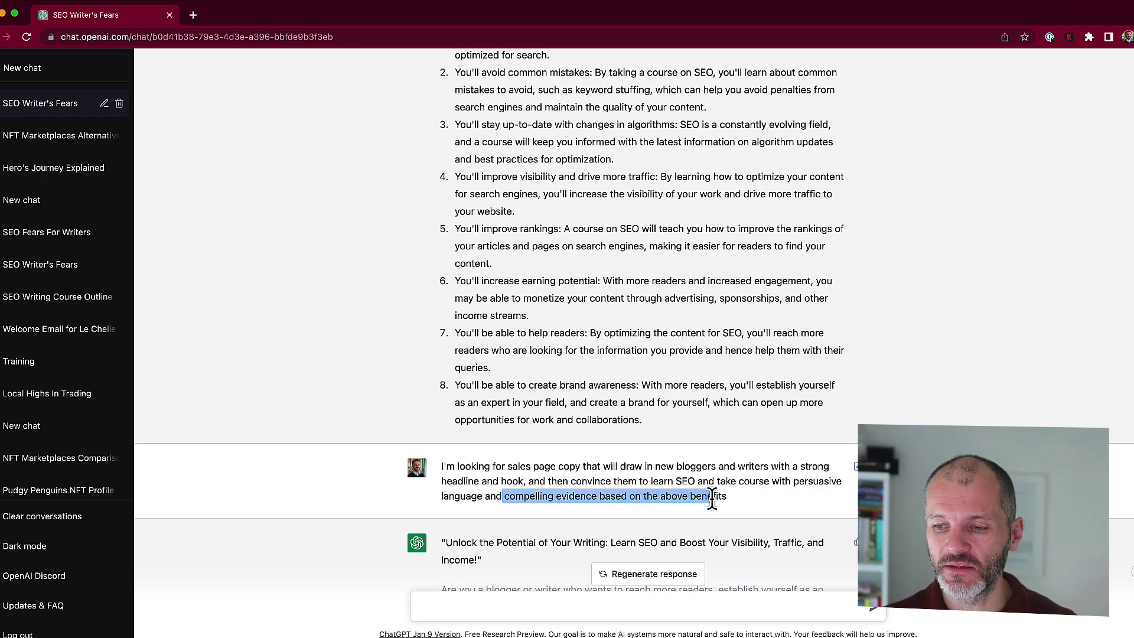
scroll(721, 494, "down", 8)
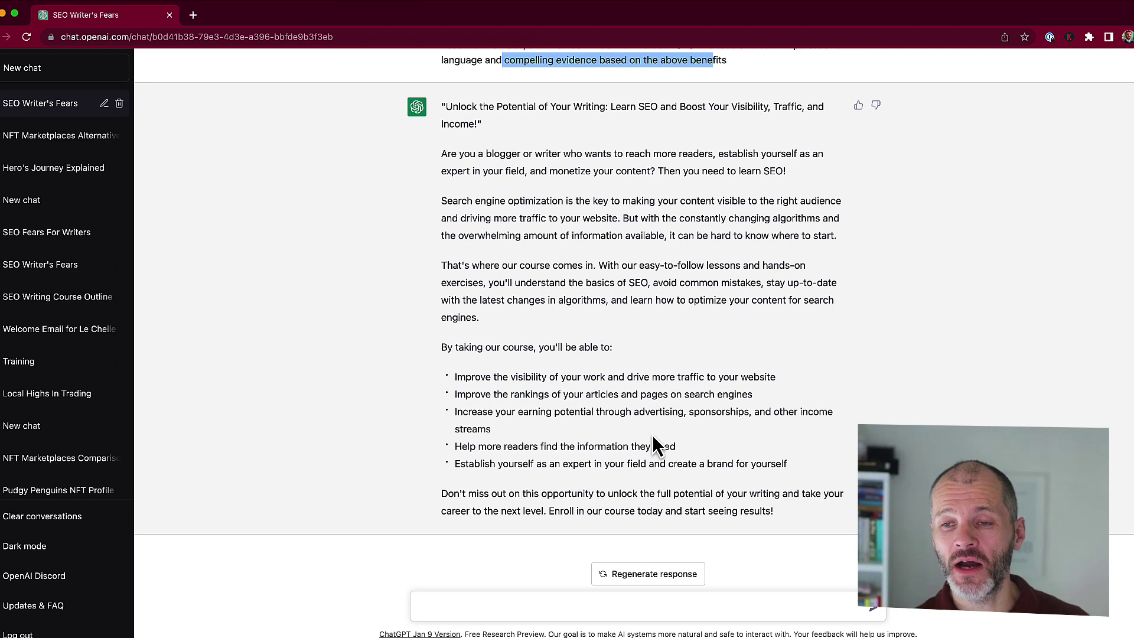
Read the sales-copy reply's quoted headline and opening question paragraph.
left_click(504, 127)
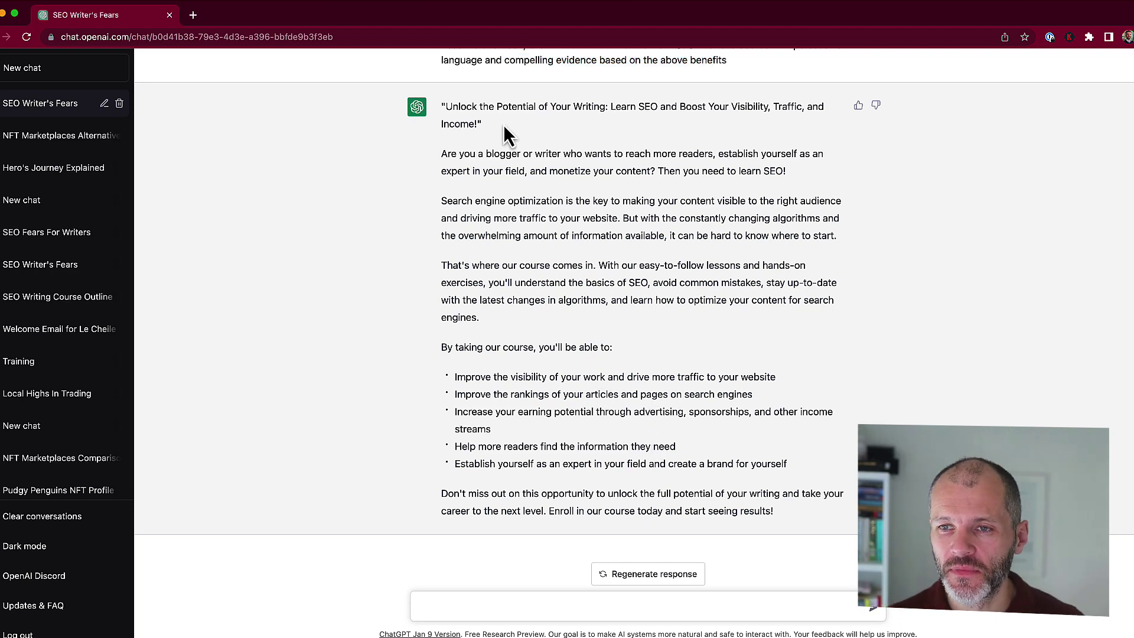
left_click_drag(478, 108, 672, 109)
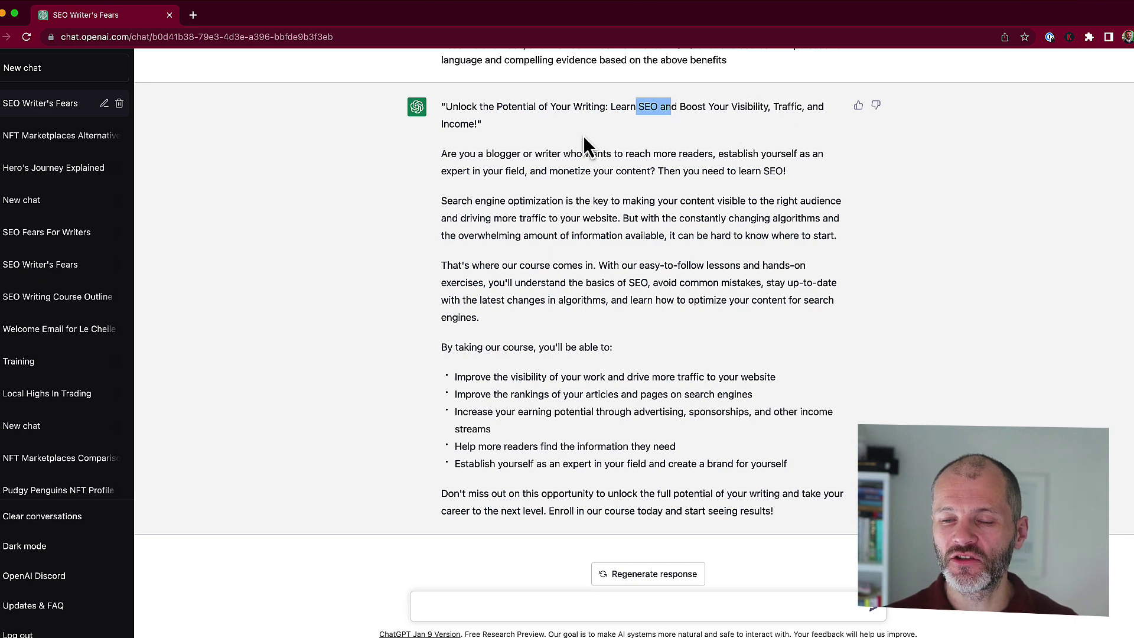
left_click_drag(546, 146, 418, 114)
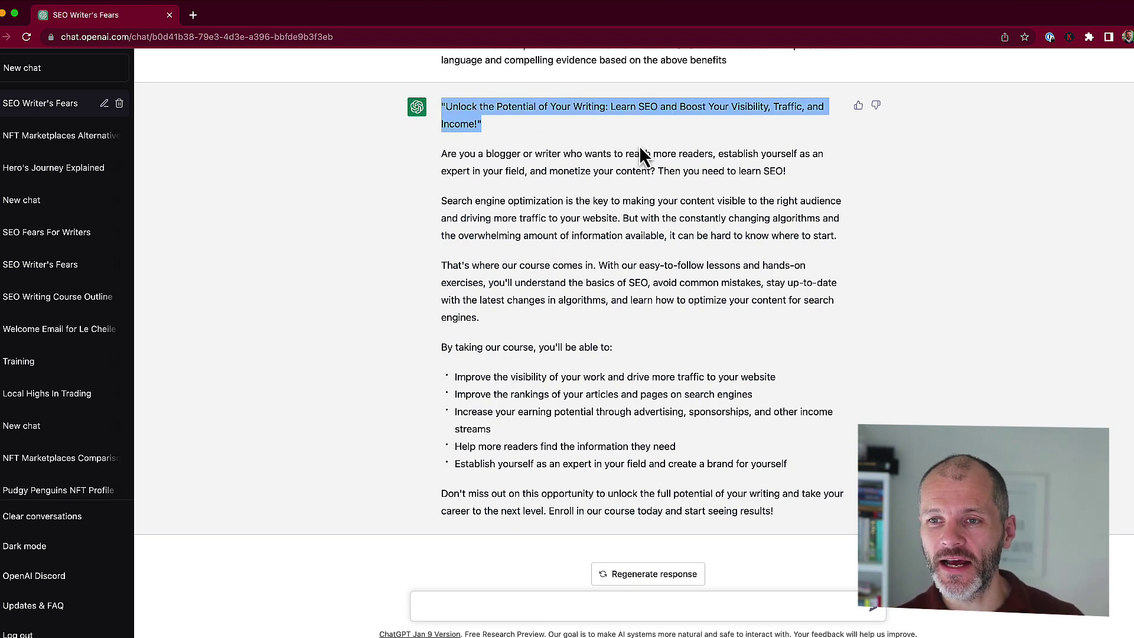
left_click_drag(444, 154, 808, 177)
left_click_drag(563, 154, 676, 173)
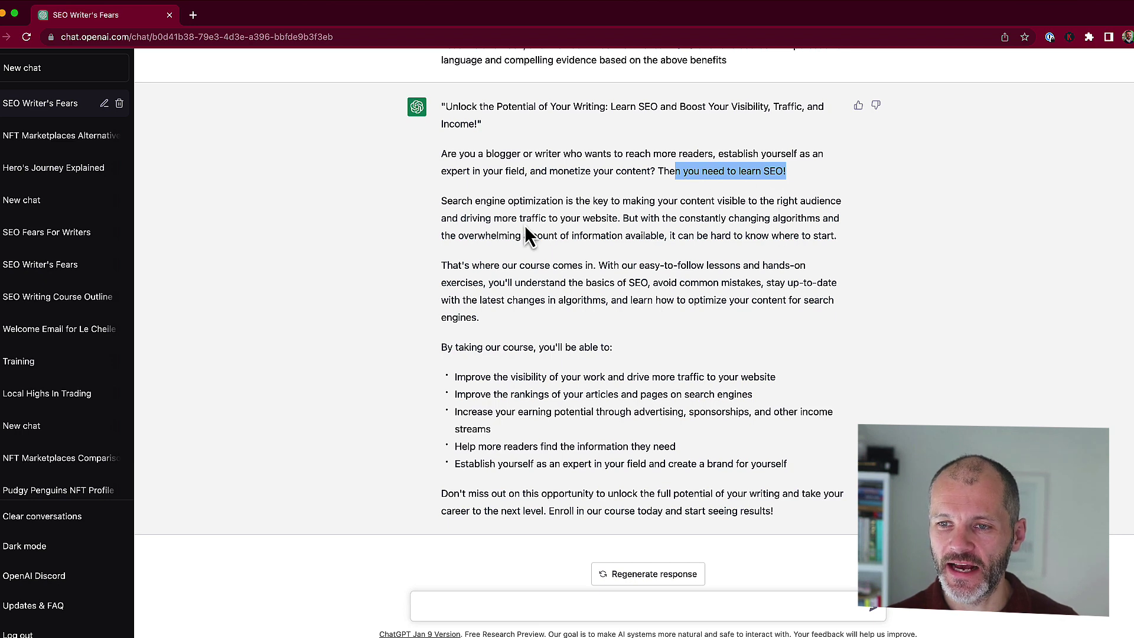
left_click(478, 227)
Read the Search engine optimization and course paragraphs plus the 'By taking our course' bullets.
left_click_drag(446, 200, 848, 241)
left_click(663, 283)
left_click_drag(459, 267, 546, 324)
left_click(528, 264)
left_click_drag(528, 264, 508, 266)
left_click_drag(442, 346, 768, 484)
left_click(615, 407)
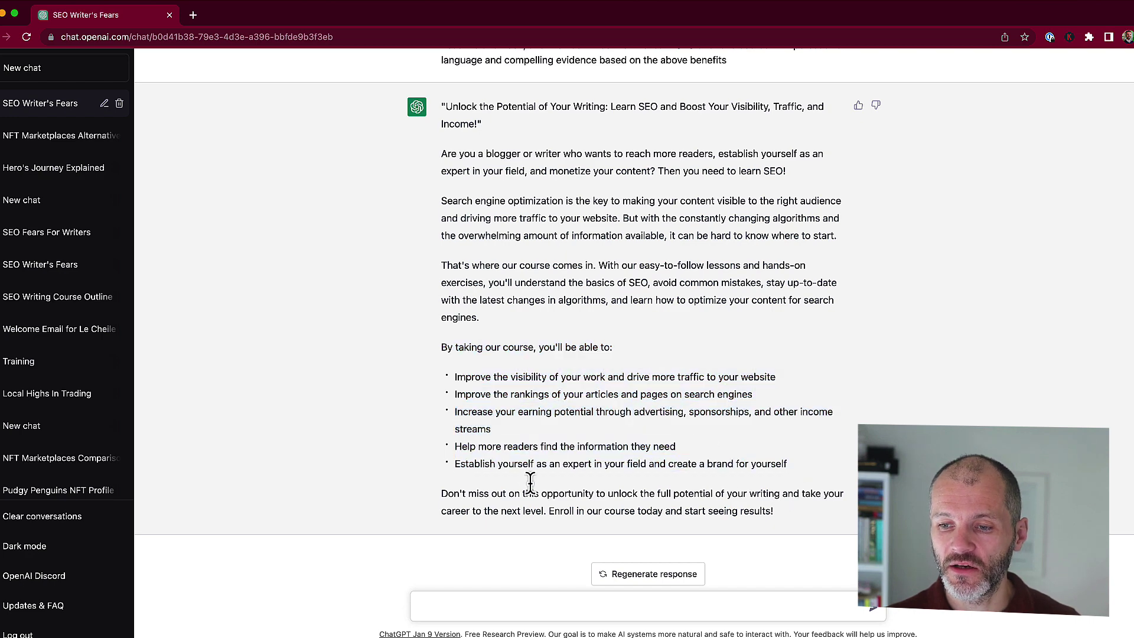
Select the closing 'seeing results!' lines, then the entire sales-copy reply.
left_click_drag(406, 514, 742, 506)
left_click_drag(824, 520, 405, 507)
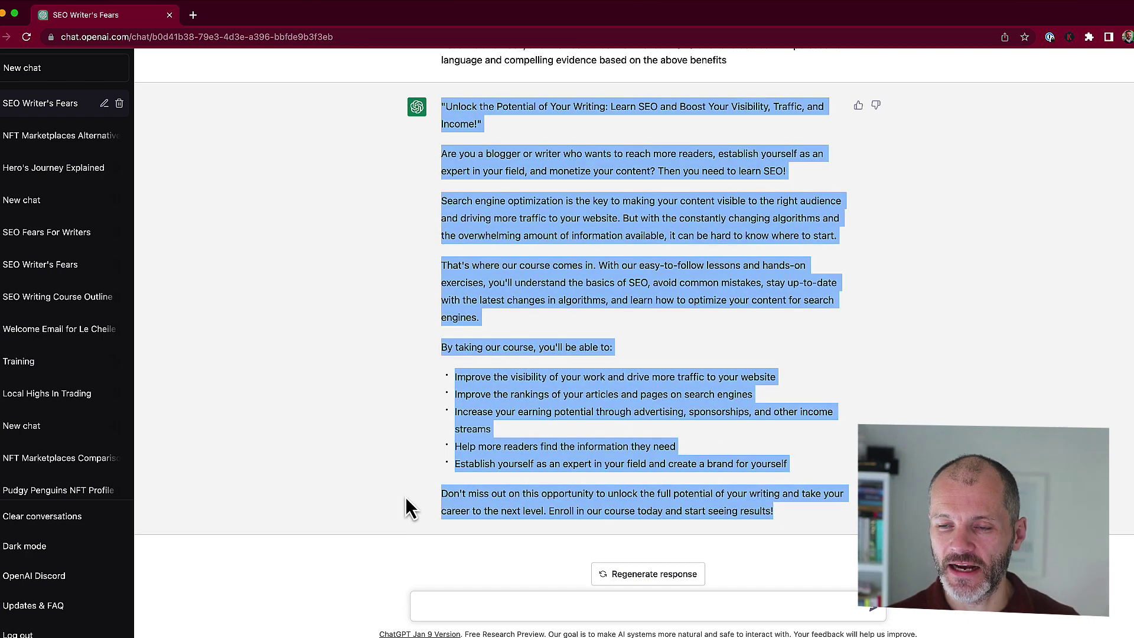
left_click(543, 326)
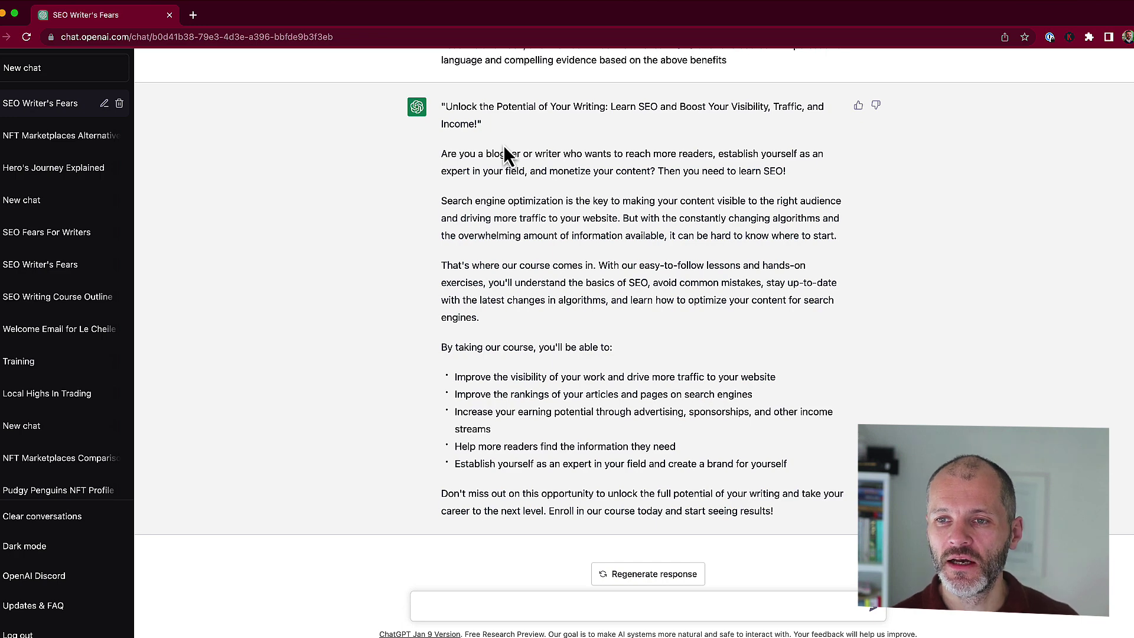
left_click_drag(442, 106, 408, 157)
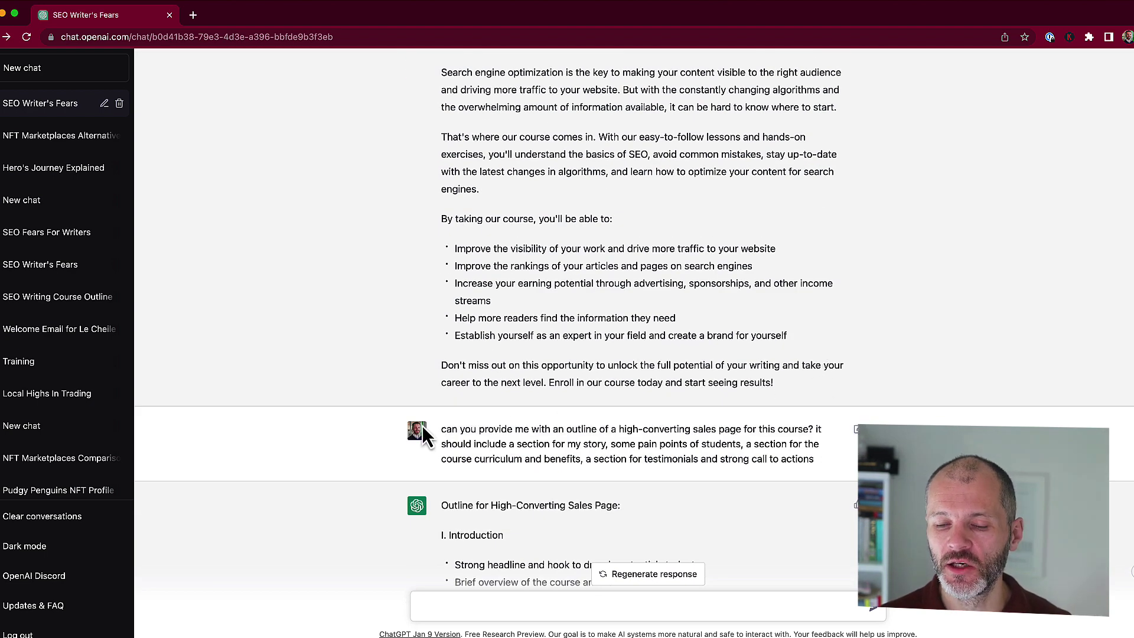
left_click_drag(441, 431, 471, 430)
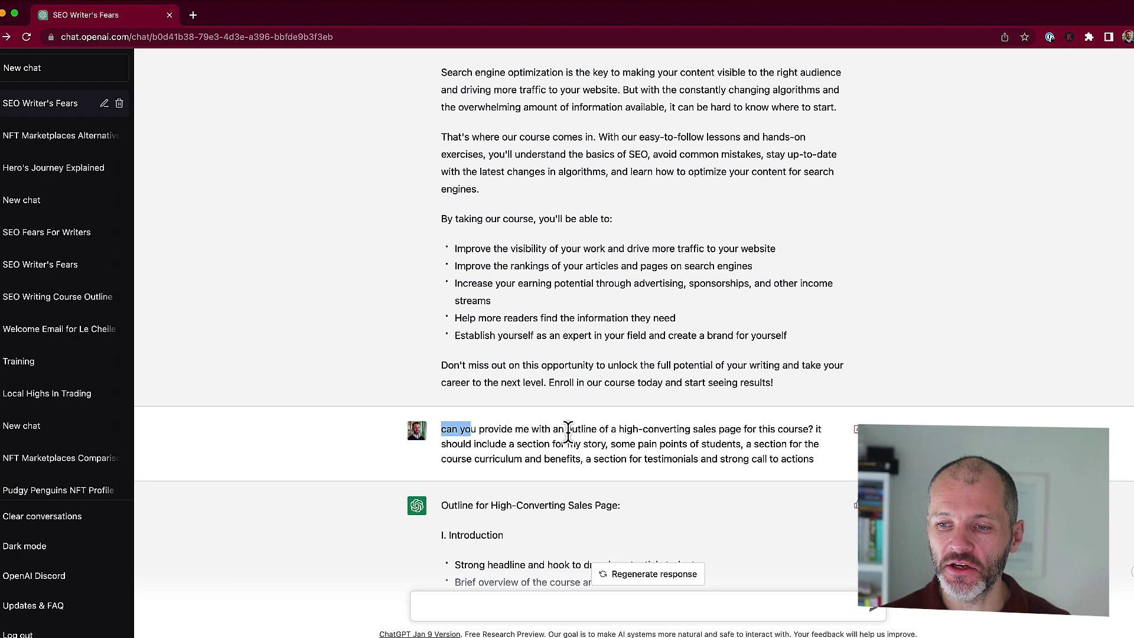
left_click_drag(640, 429, 707, 430)
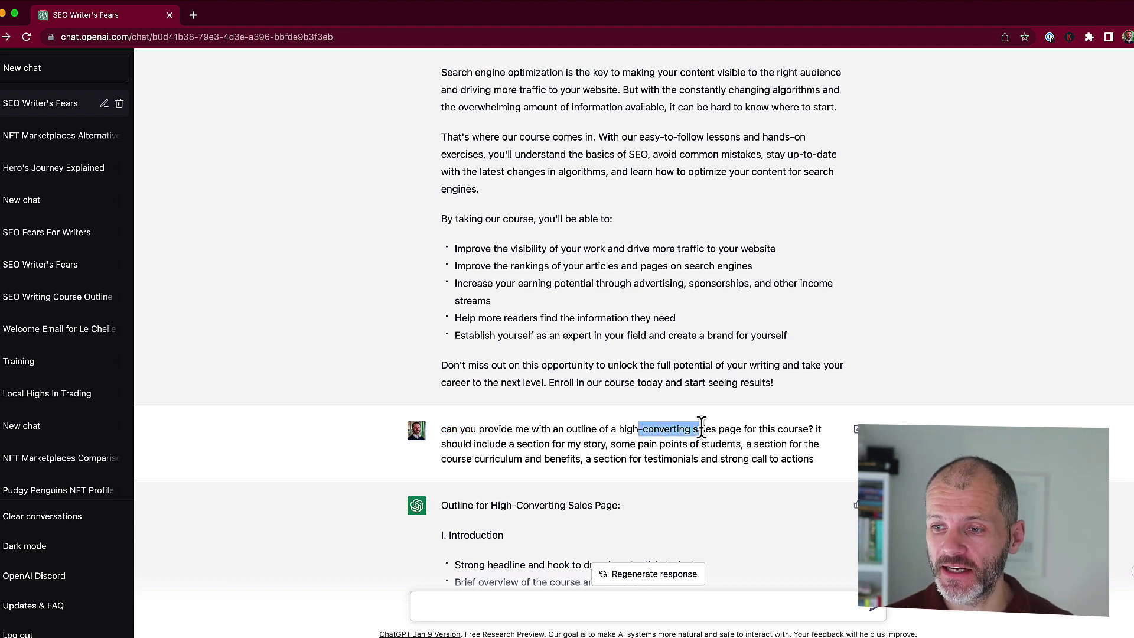
left_click_drag(777, 431, 795, 431)
left_click(499, 446)
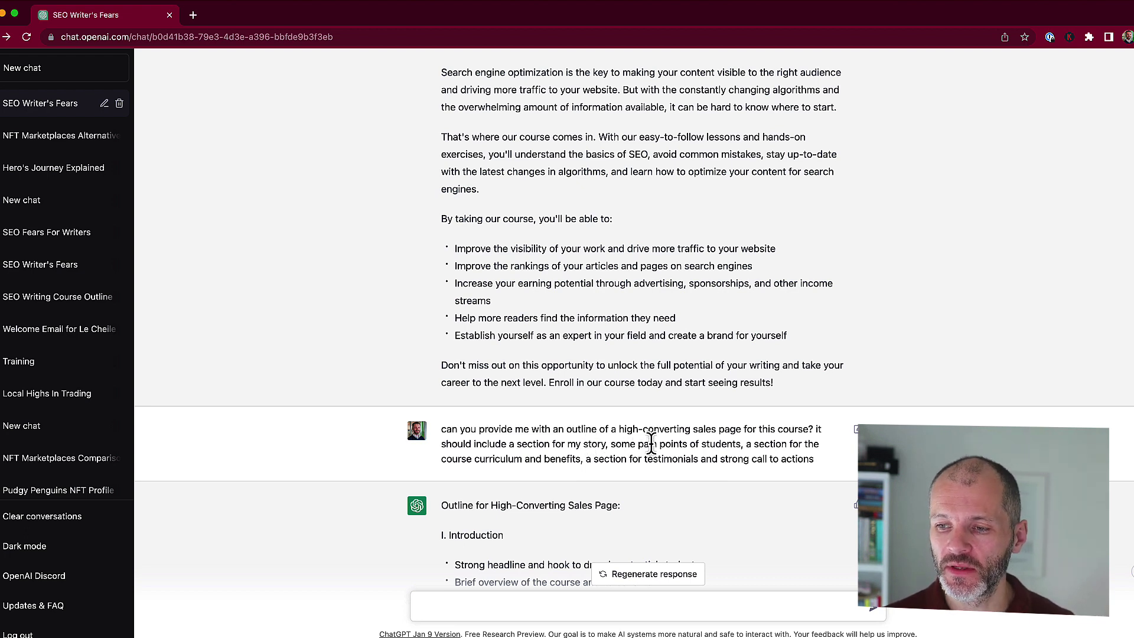
left_click_drag(650, 443, 704, 444)
left_click_drag(480, 459, 484, 460)
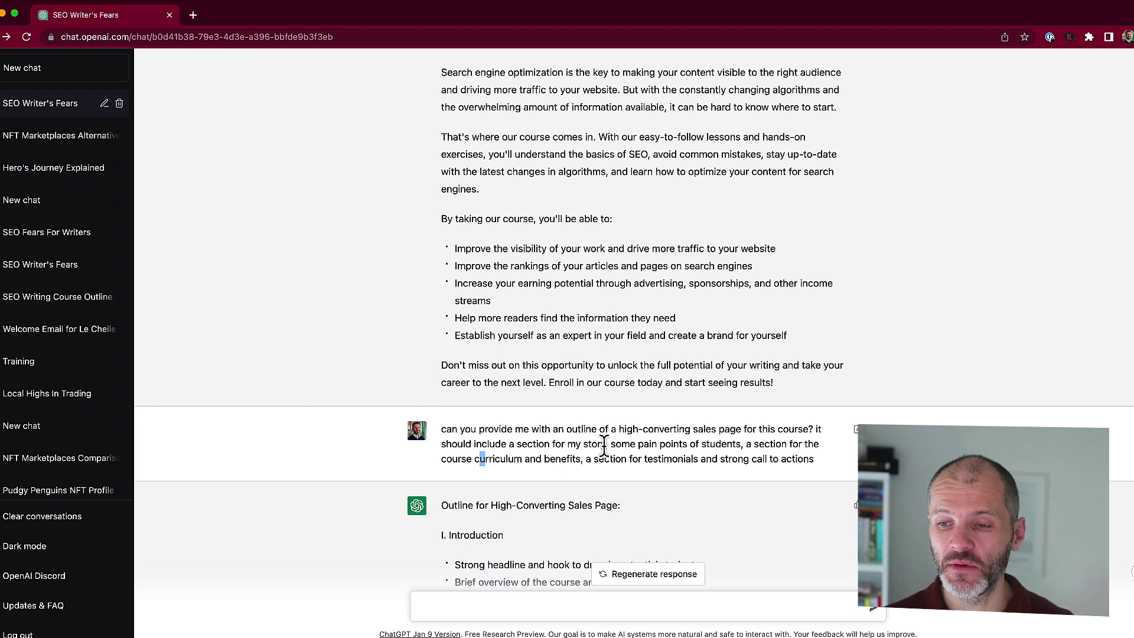
left_click_drag(615, 459, 643, 459)
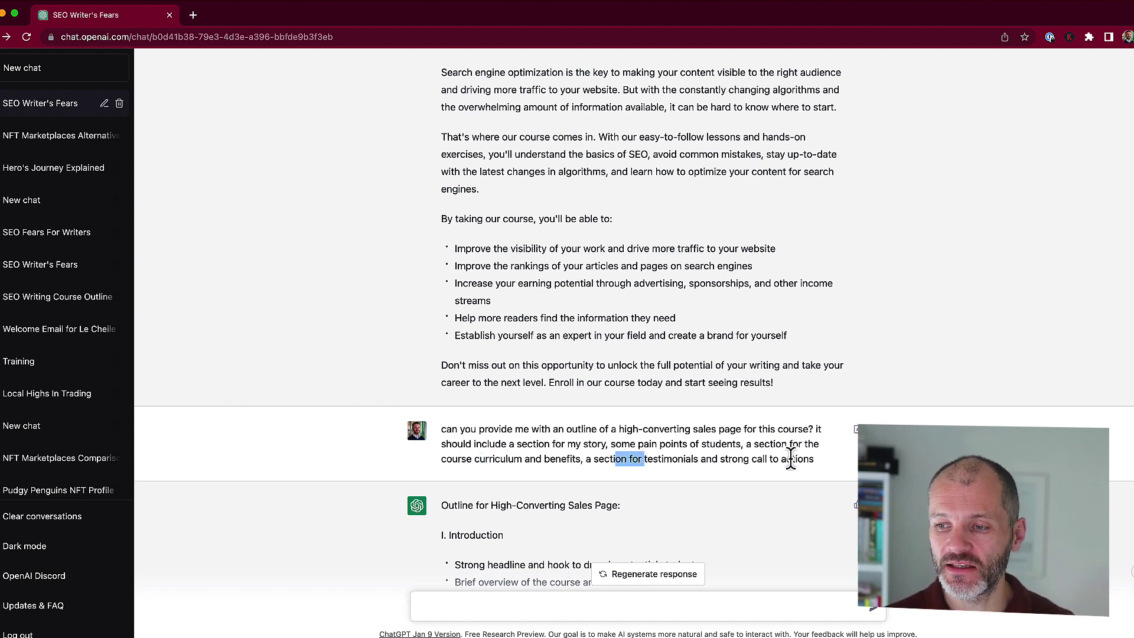
left_click_drag(827, 466, 722, 459)
scroll(722, 458, "down", 6)
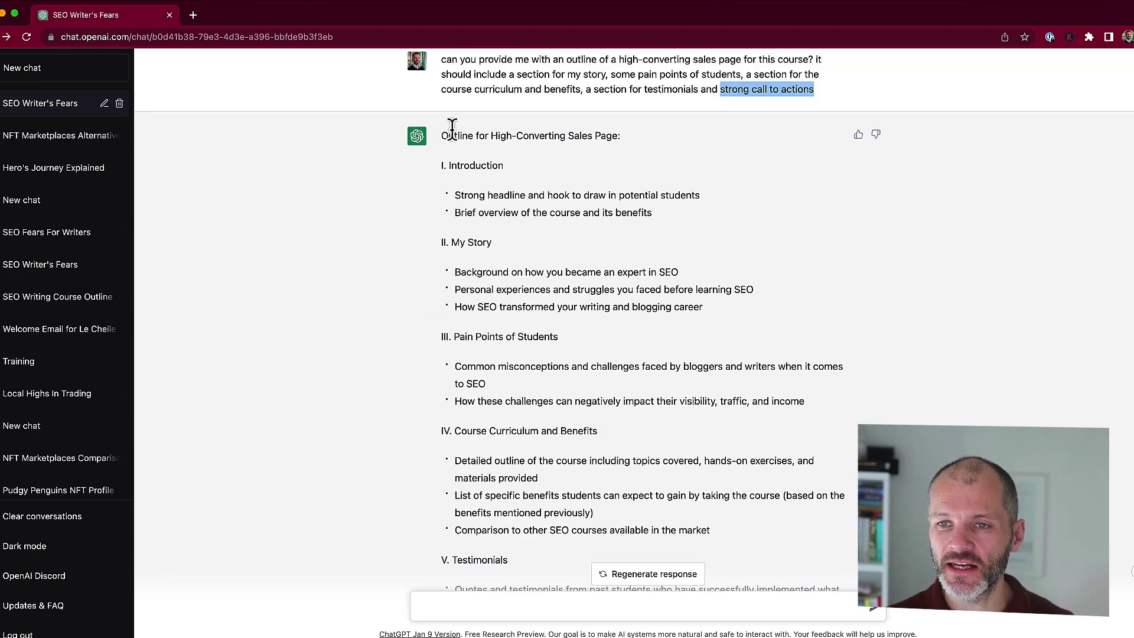
left_click_drag(441, 138, 587, 415)
scroll(587, 415, "down", 3)
scroll(588, 413, "up", 2)
left_click(587, 364)
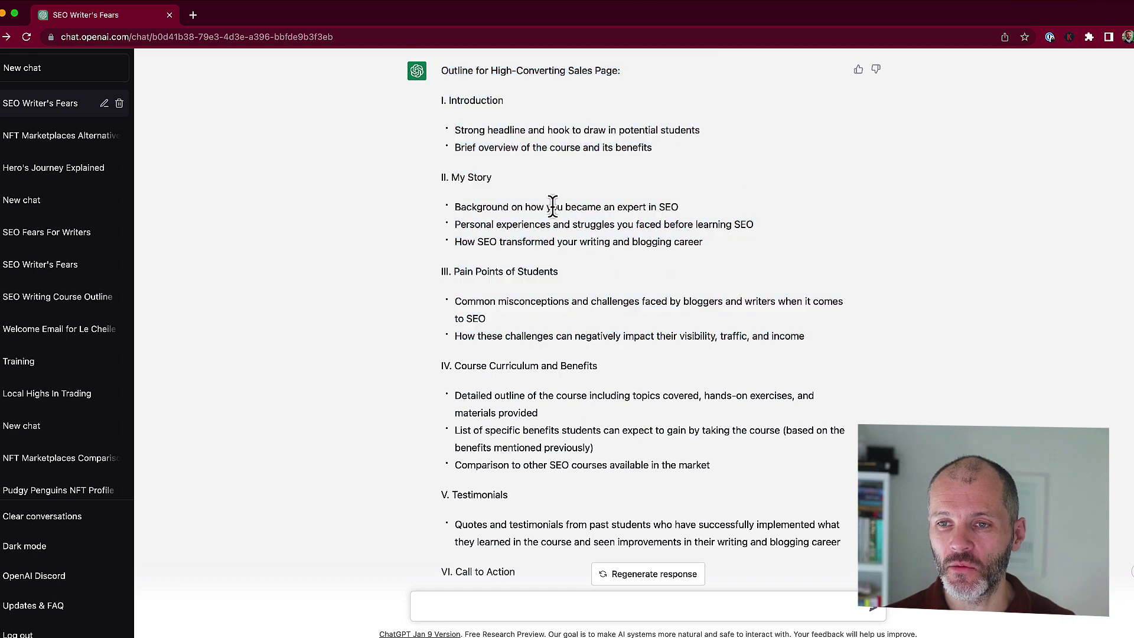
left_click_drag(449, 101, 713, 258)
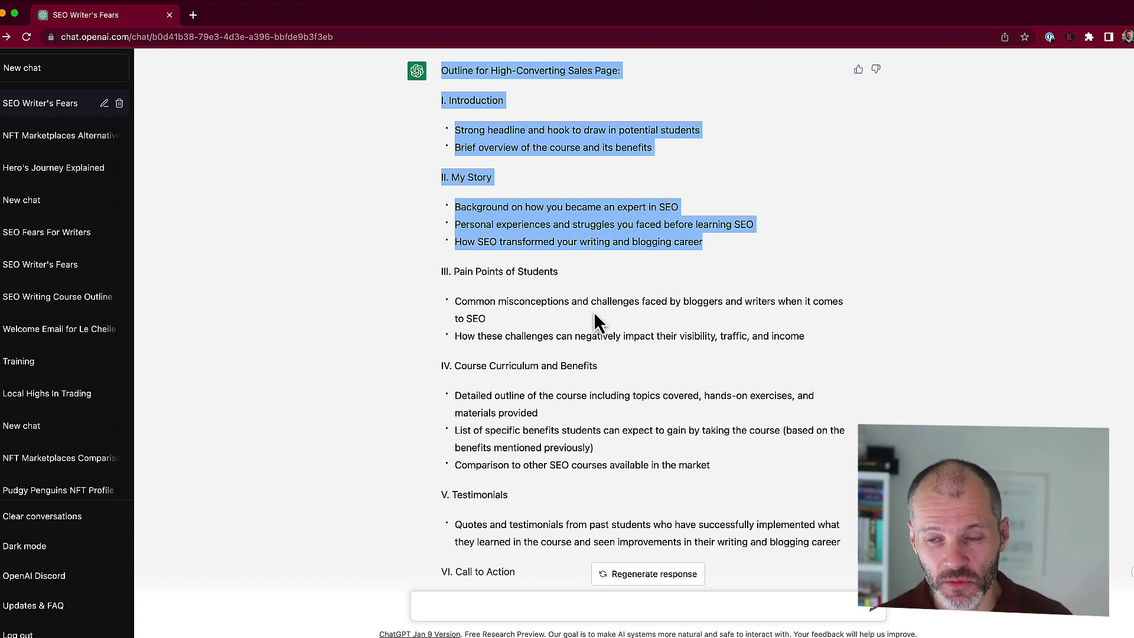
left_click_drag(456, 278, 874, 347)
scroll(689, 380, "down", 1)
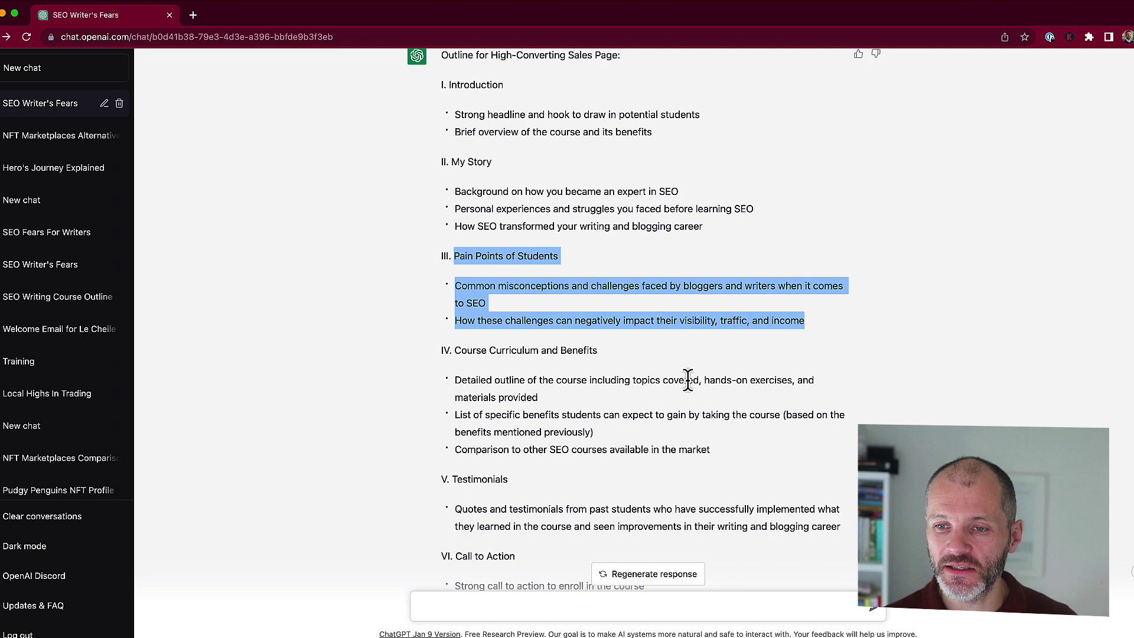
left_click_drag(453, 351, 786, 448)
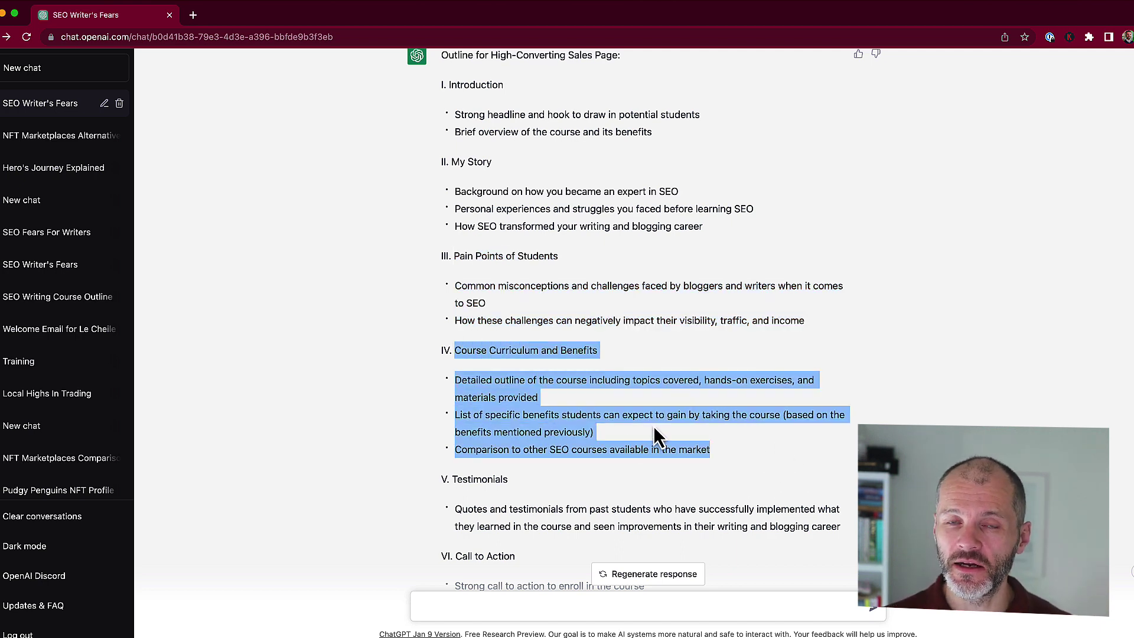
left_click_drag(751, 440, 466, 350)
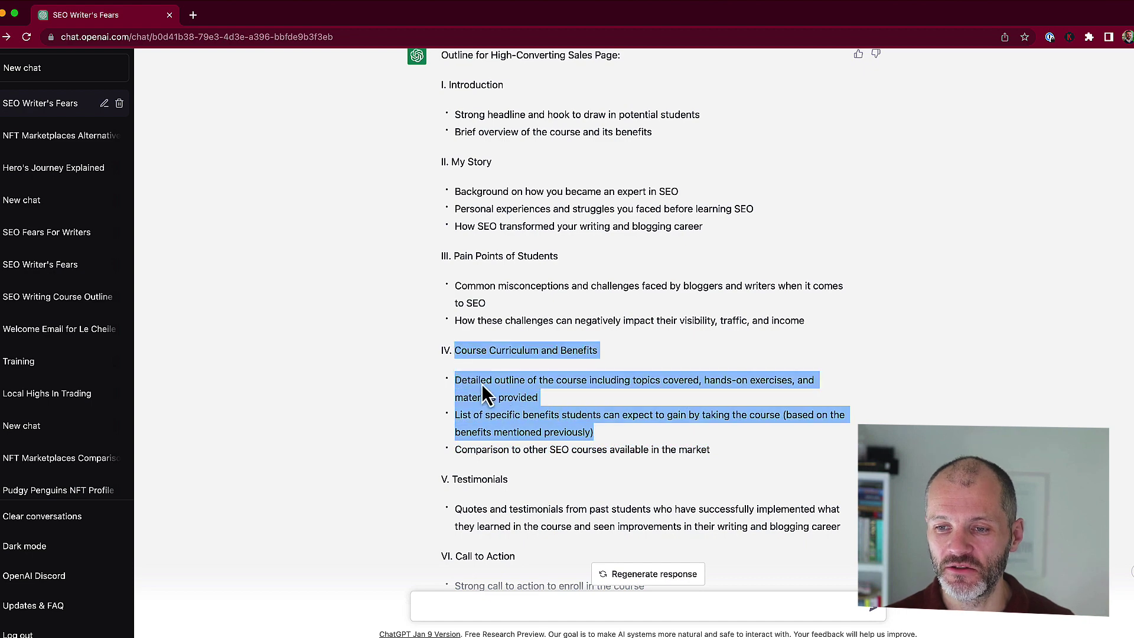
scroll(490, 385, "down", 2)
left_click(466, 437)
scroll(752, 481, "down", 3)
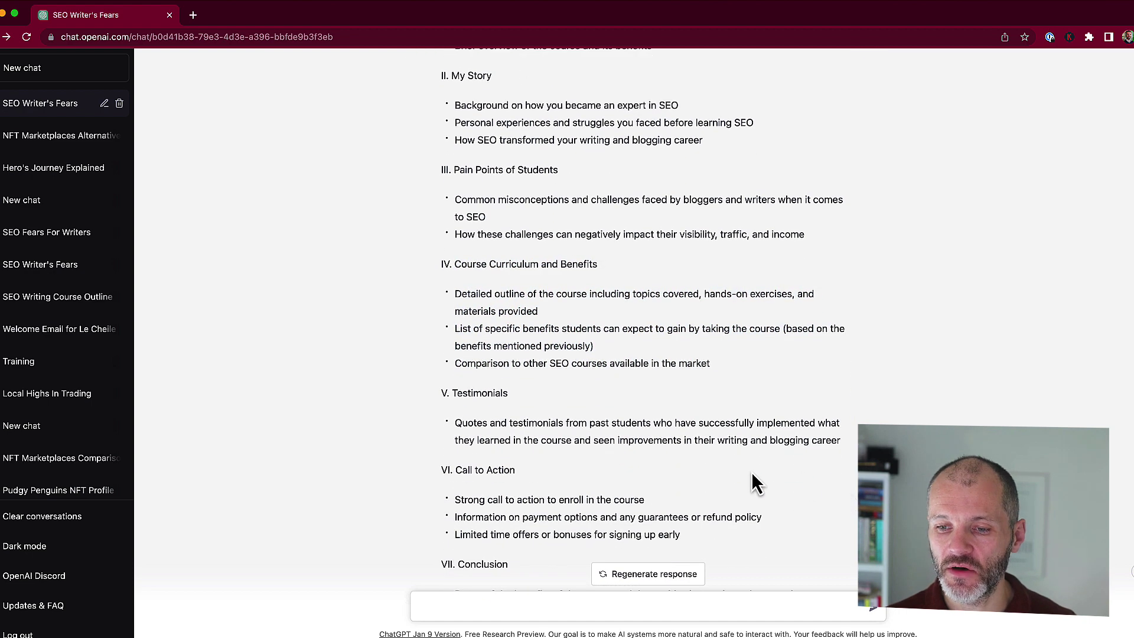
left_click_drag(441, 442, 747, 521)
scroll(747, 521, "down", 3)
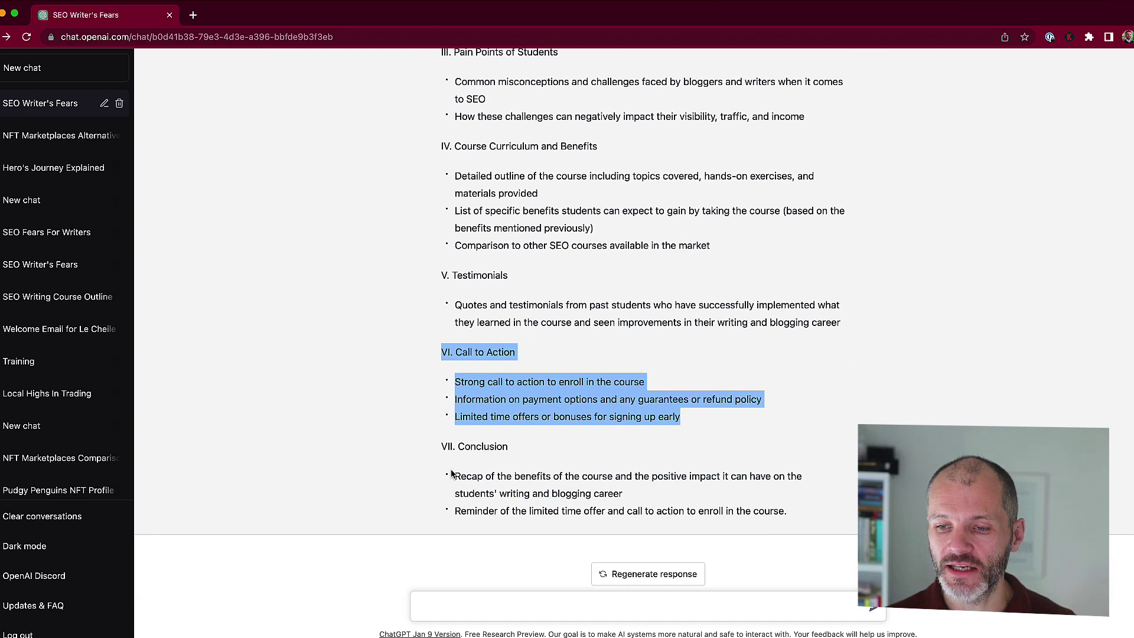
left_click_drag(440, 446, 852, 526)
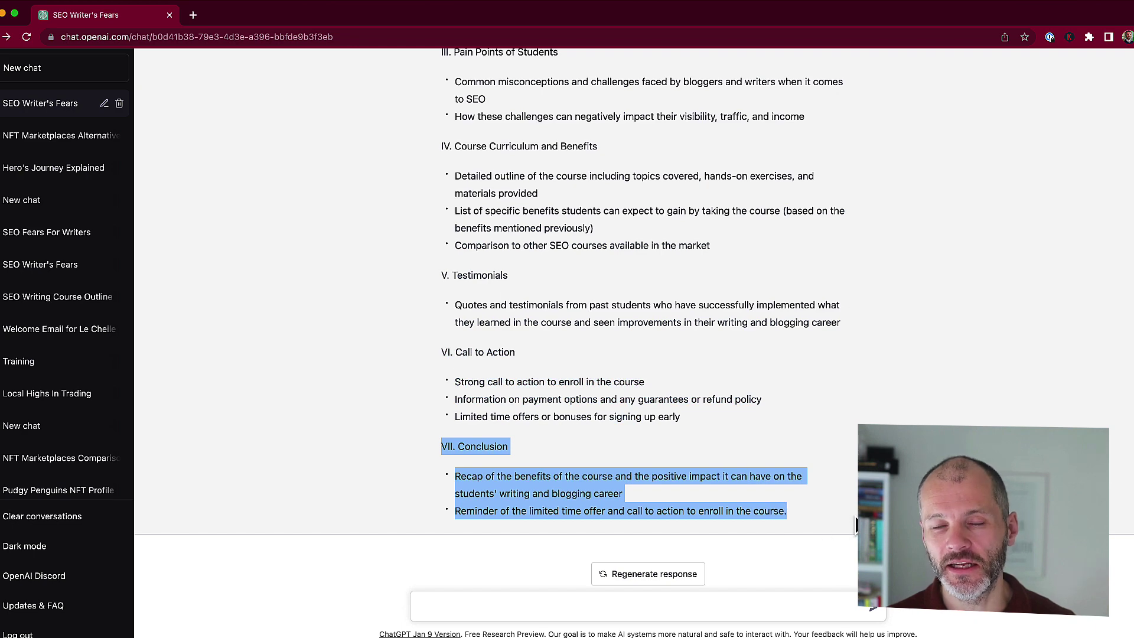
scroll(712, 436, "up", 4)
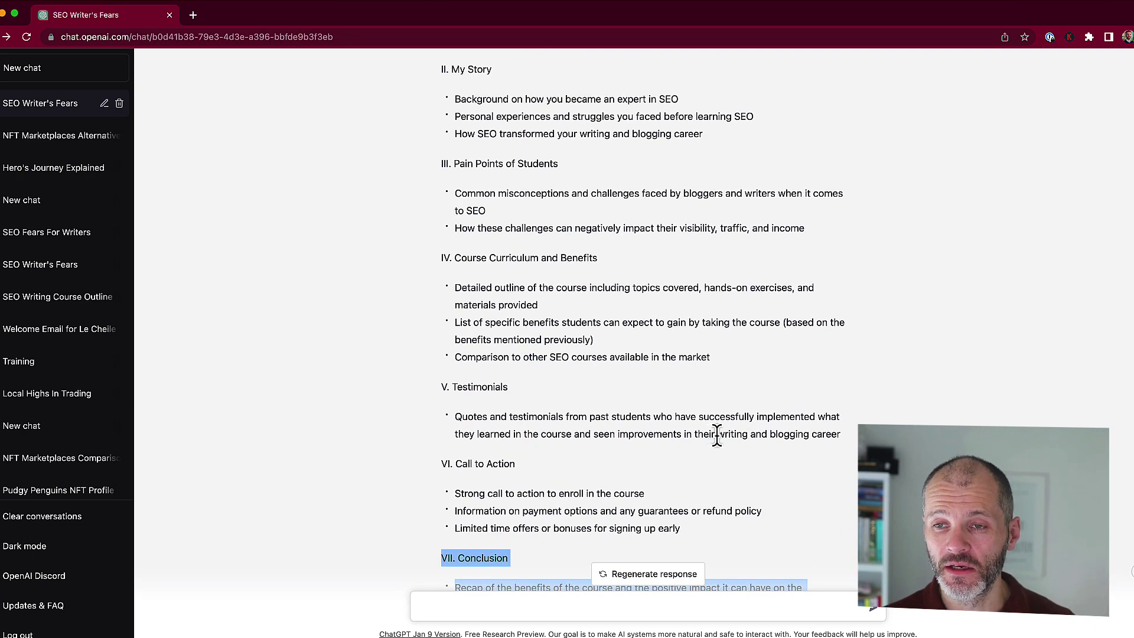
scroll(713, 437, "up", 8)
scroll(716, 437, "up", 5)
scroll(716, 437, "up", 8)
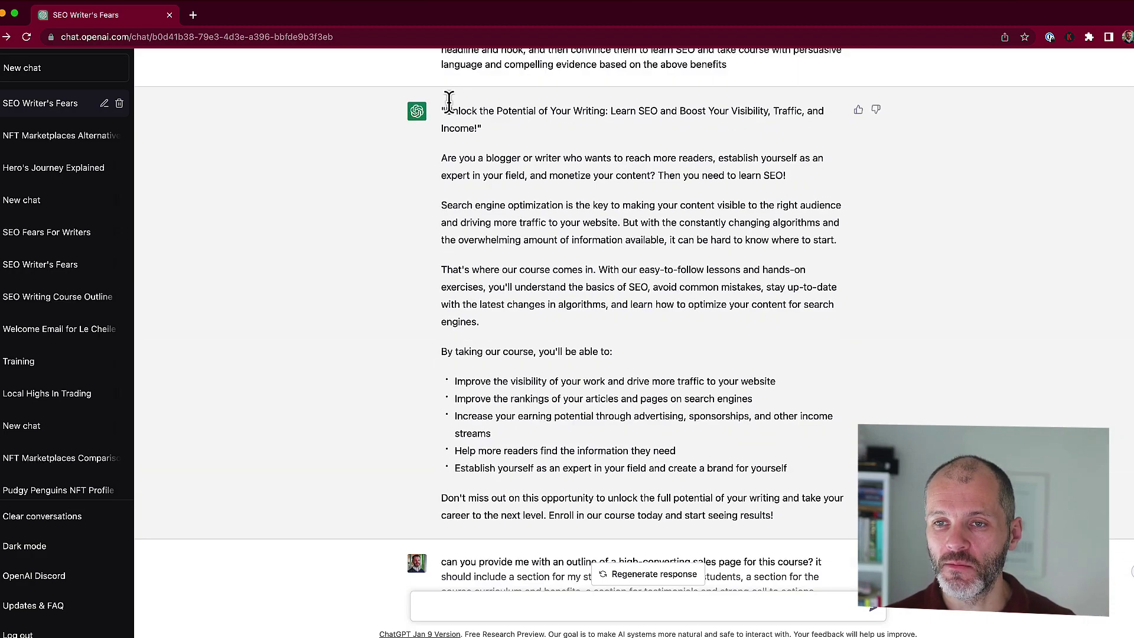
left_click_drag(443, 111, 818, 512)
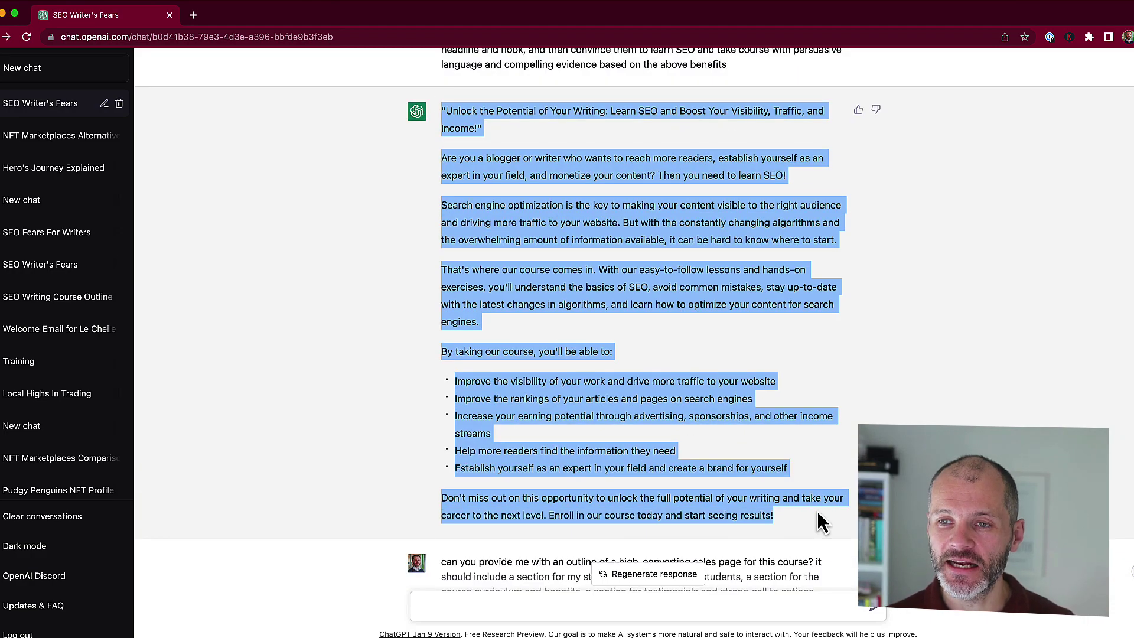
scroll(818, 508, "down", 18)
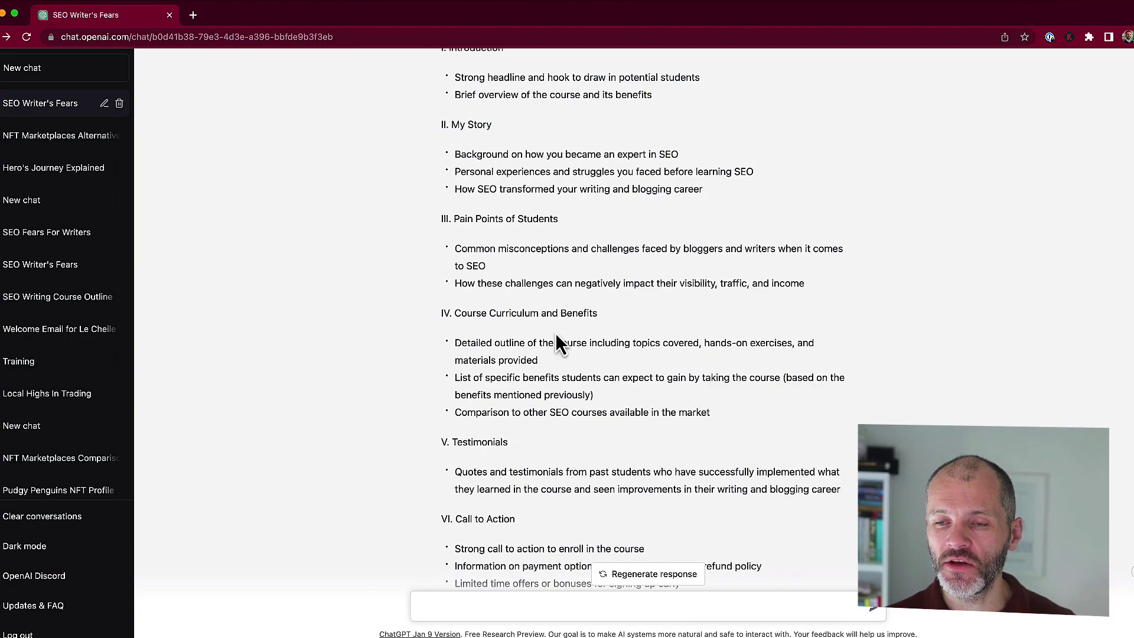
left_click_drag(481, 77, 655, 441)
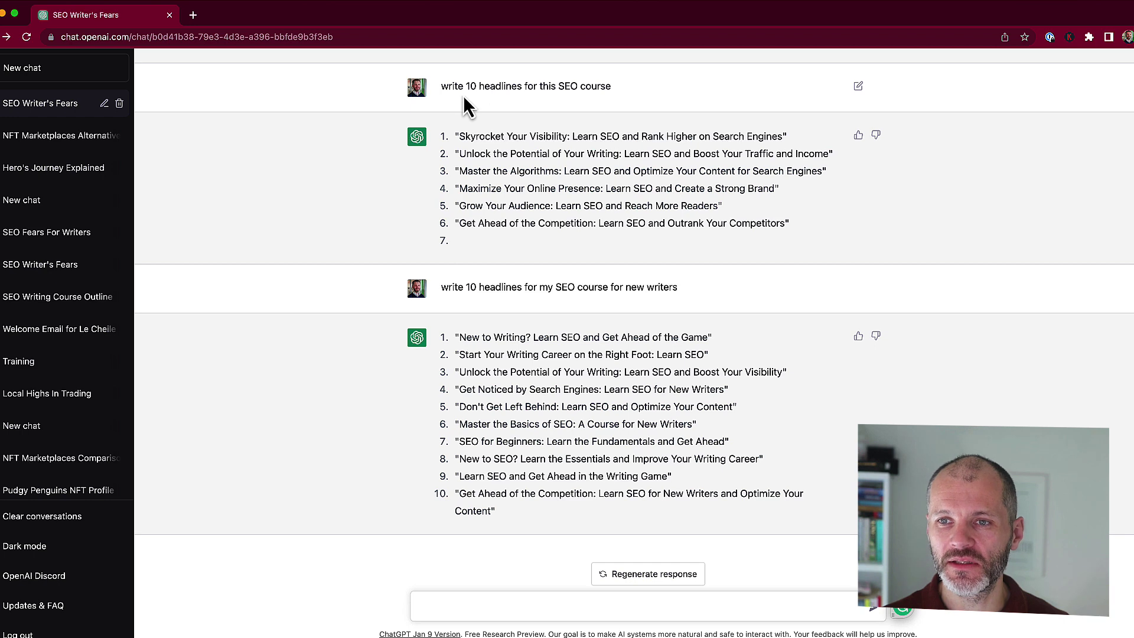
Review both headline lists: the 10 course headlines and the ten for new writers.
left_click_drag(464, 93, 597, 88)
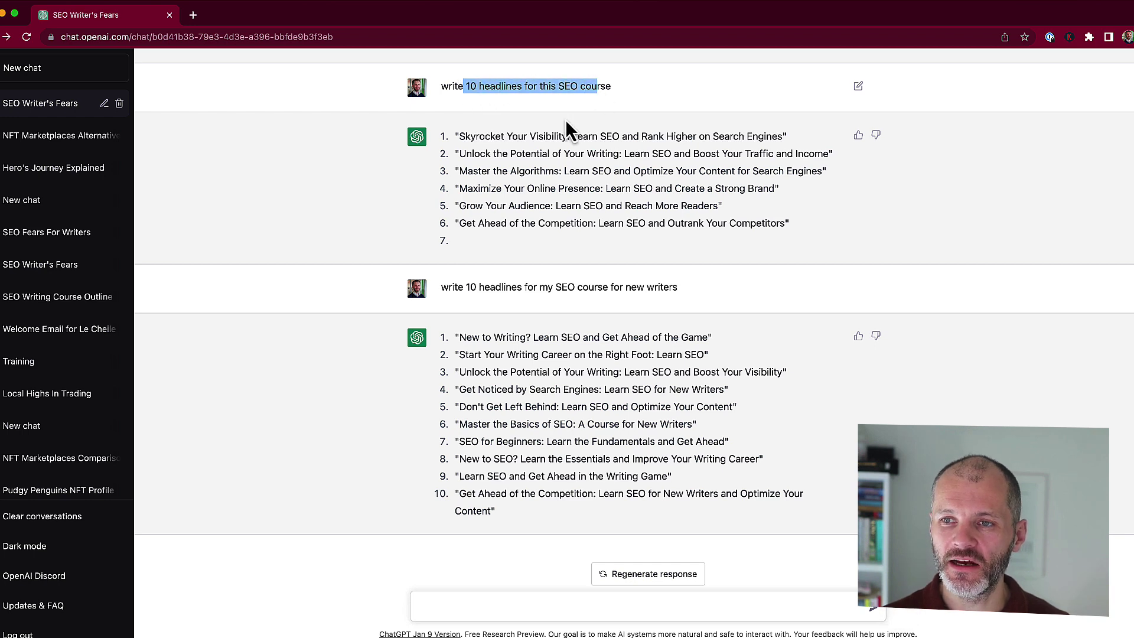
left_click_drag(522, 154, 457, 142)
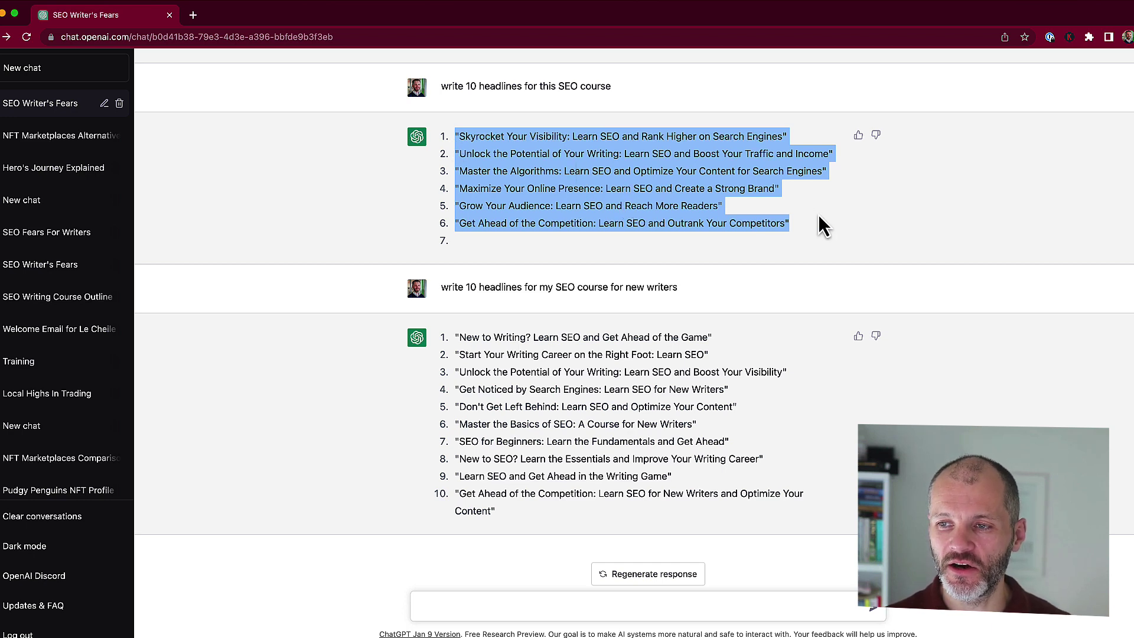
left_click_drag(824, 227, 448, 140)
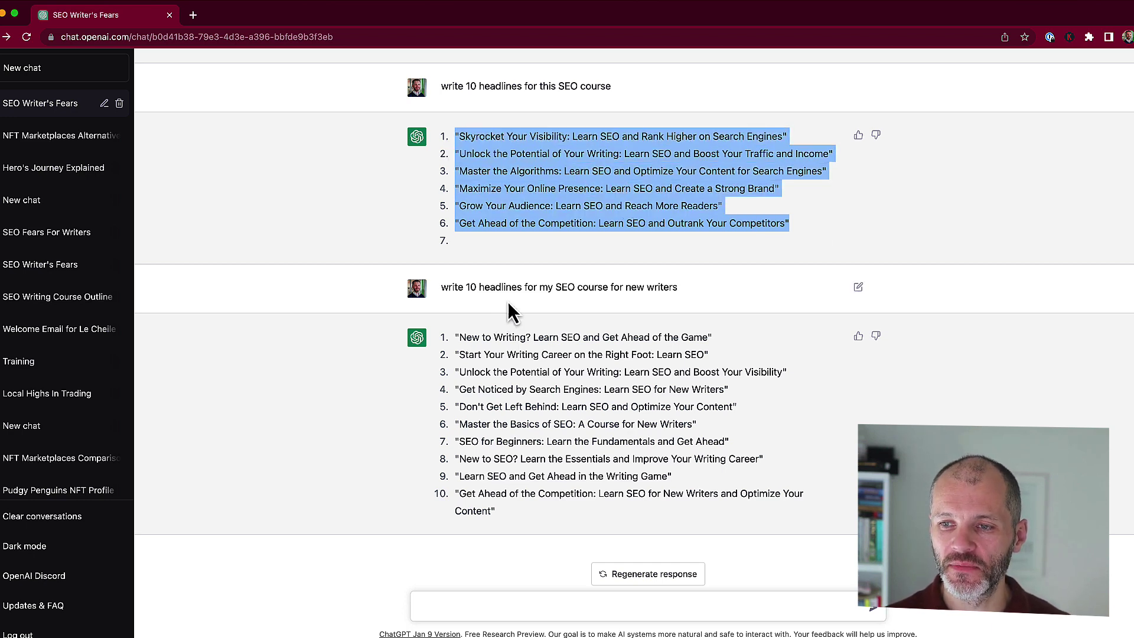
left_click(636, 292)
left_click_drag(700, 287, 484, 289)
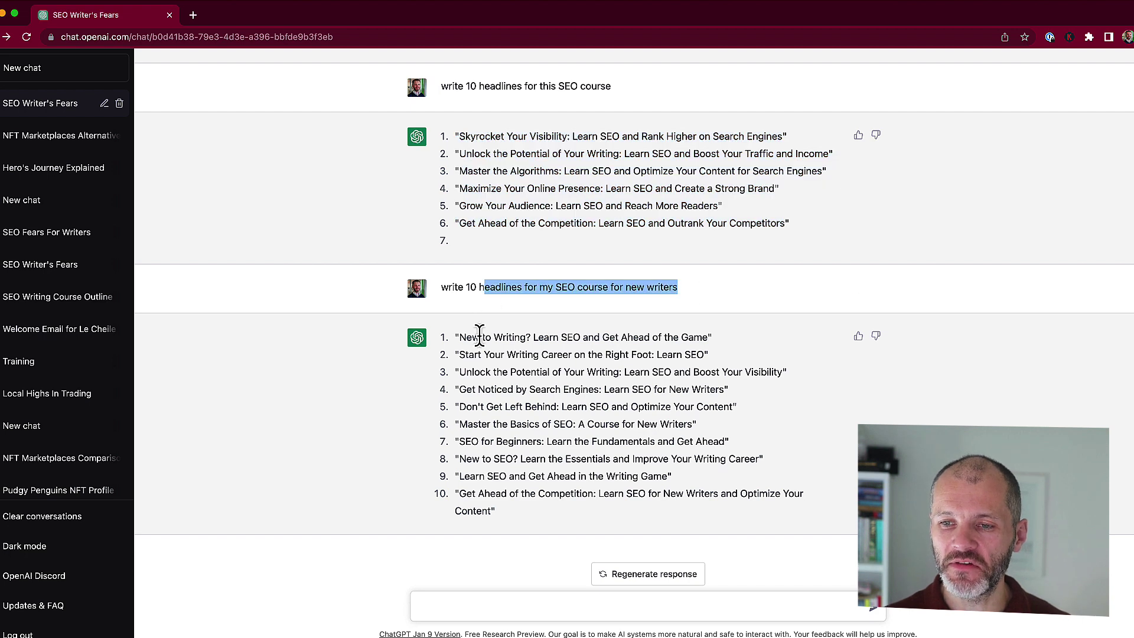
left_click_drag(465, 338, 698, 520)
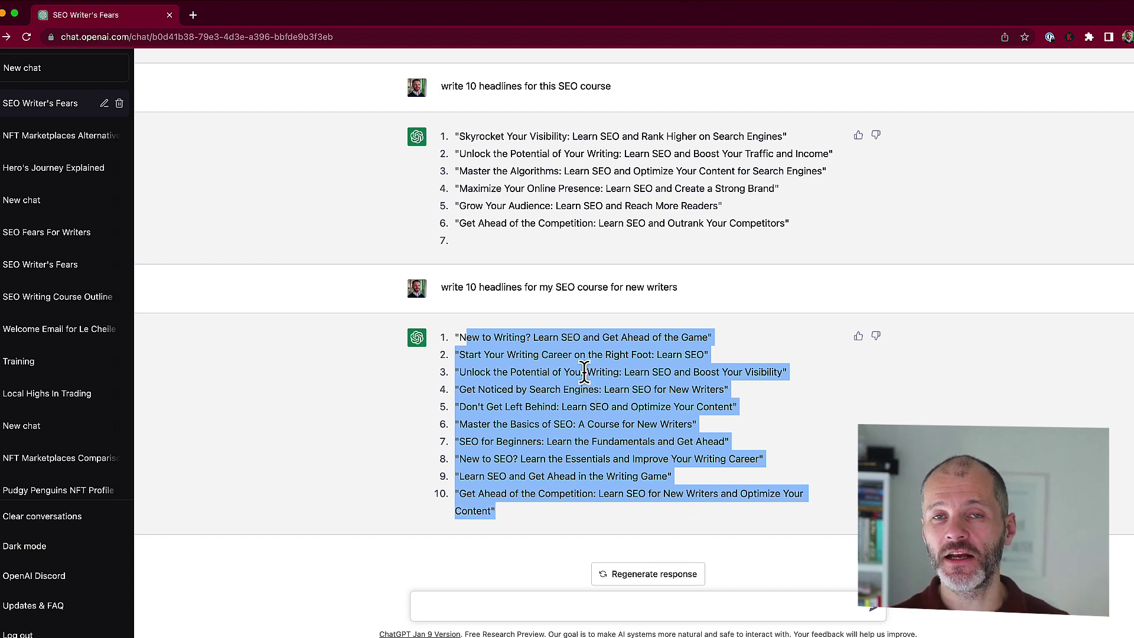
key("ctrl+Right")
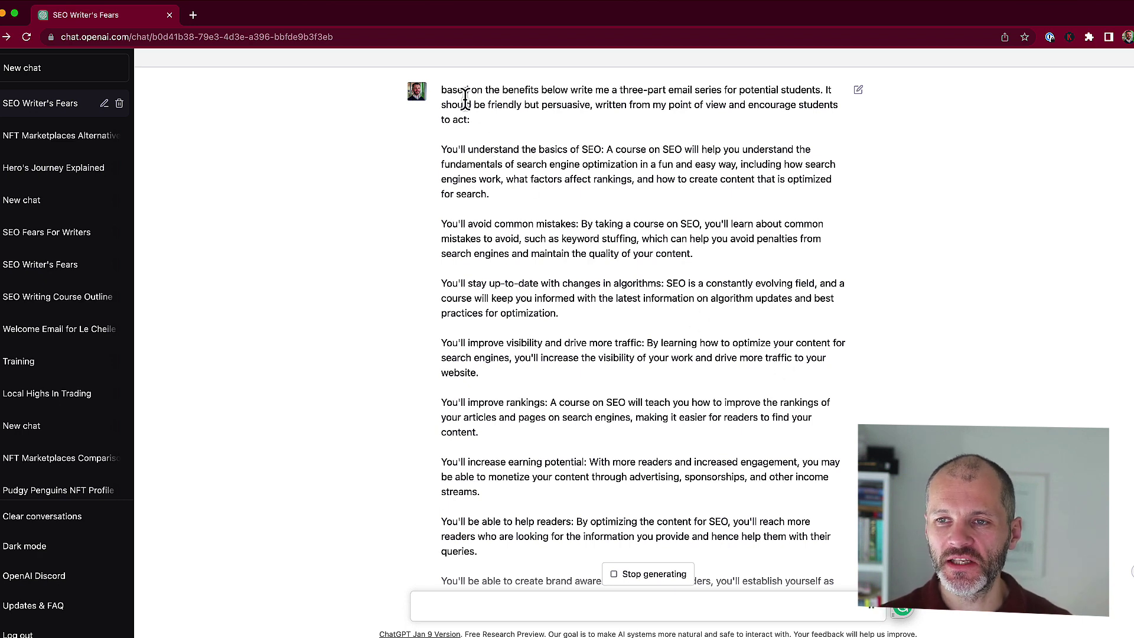
Reread the email-series prompt: benefits below, potential students, friendly but persuasive tone.
left_click_drag(463, 94, 569, 94)
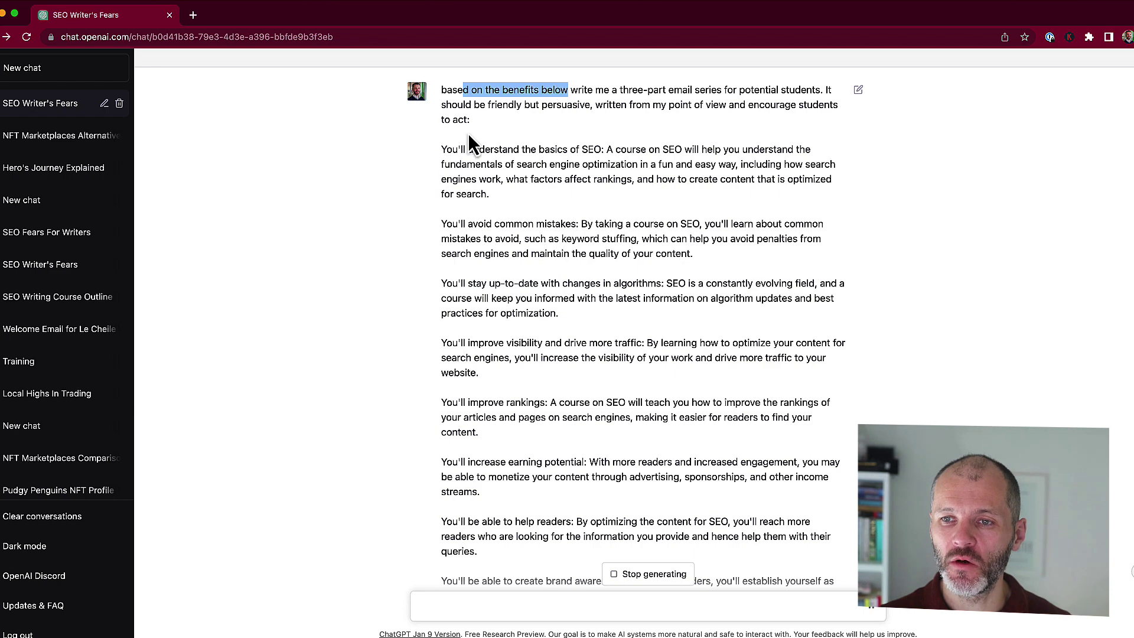
left_click_drag(468, 133, 844, 570)
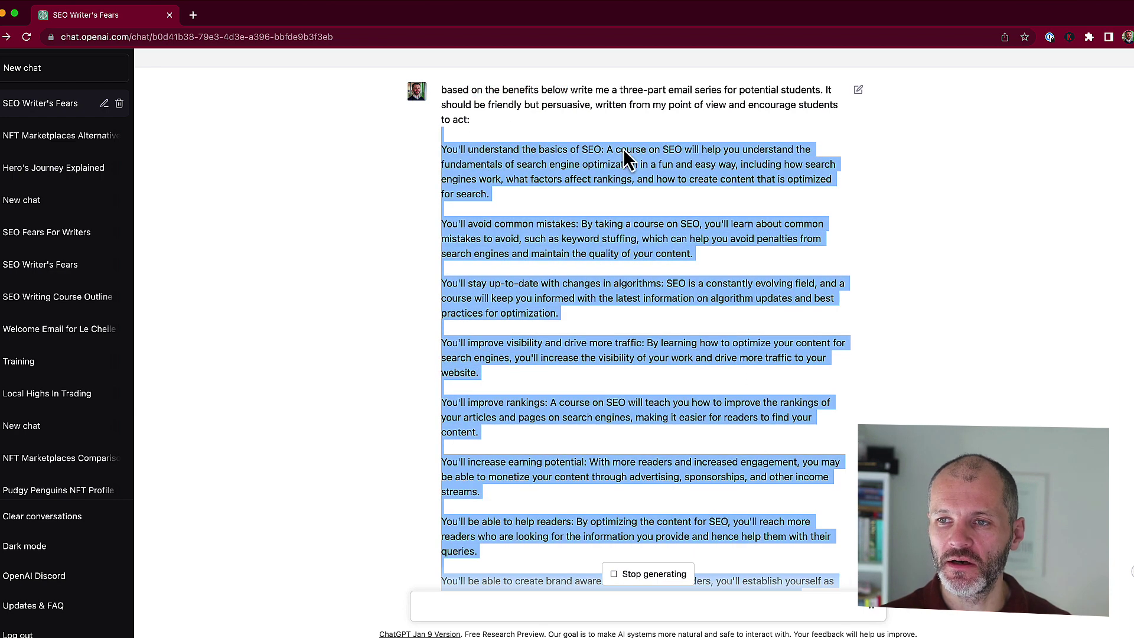
left_click(607, 90)
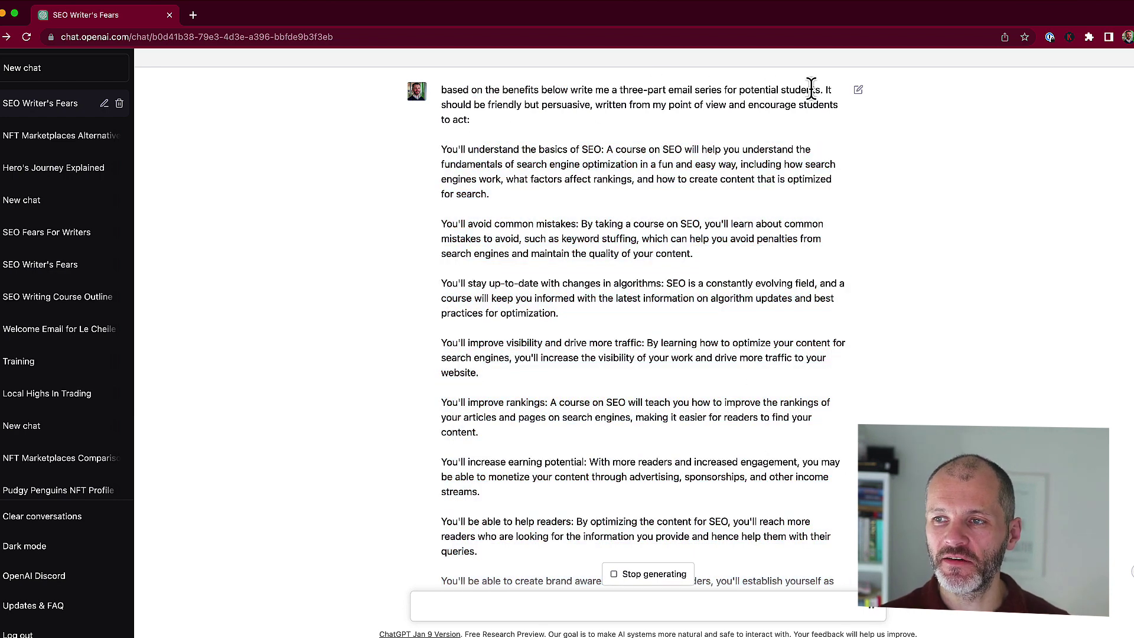
left_click_drag(813, 90, 753, 109)
left_click_drag(467, 107, 805, 110)
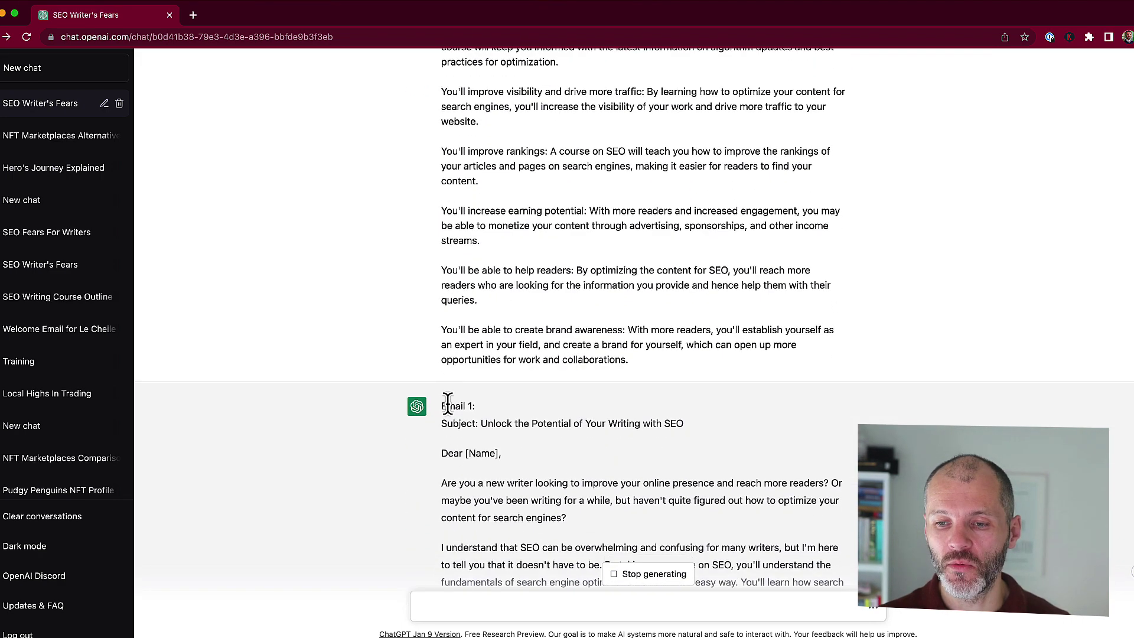
Read Email 1's subject line and body as it generates.
left_click_drag(443, 404, 704, 426)
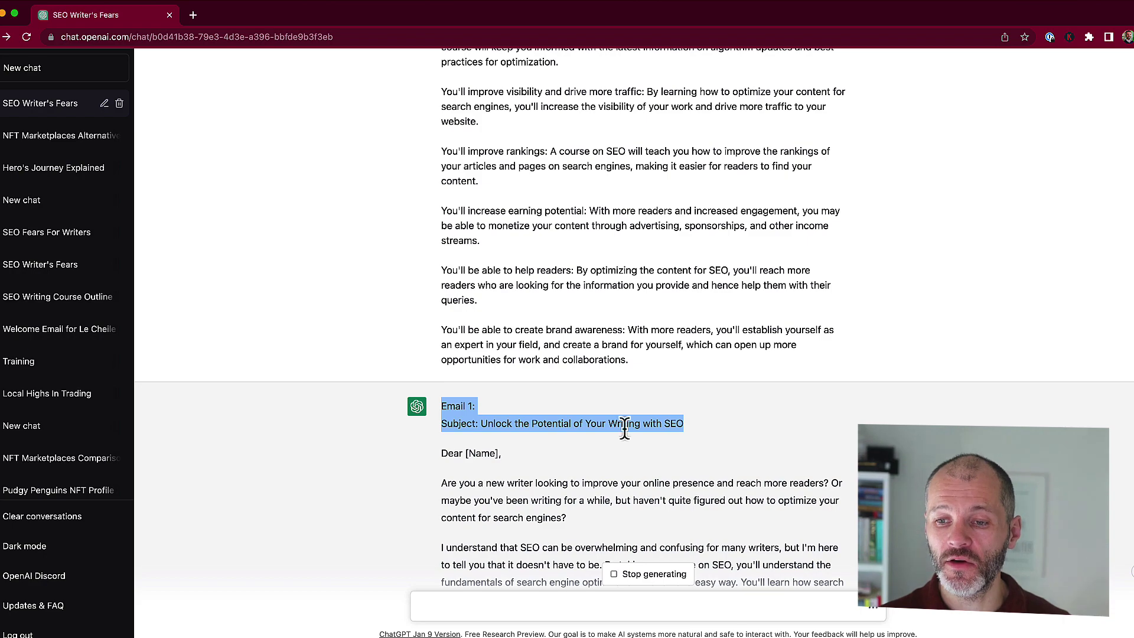
left_click_drag(460, 423, 654, 435)
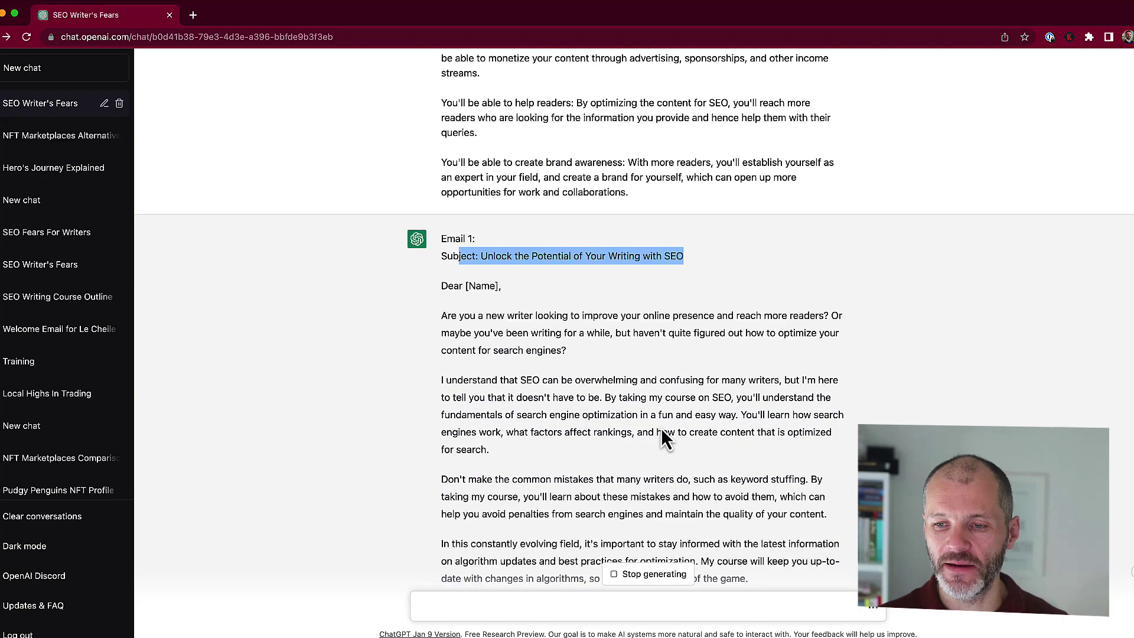
left_click_drag(443, 234, 621, 410)
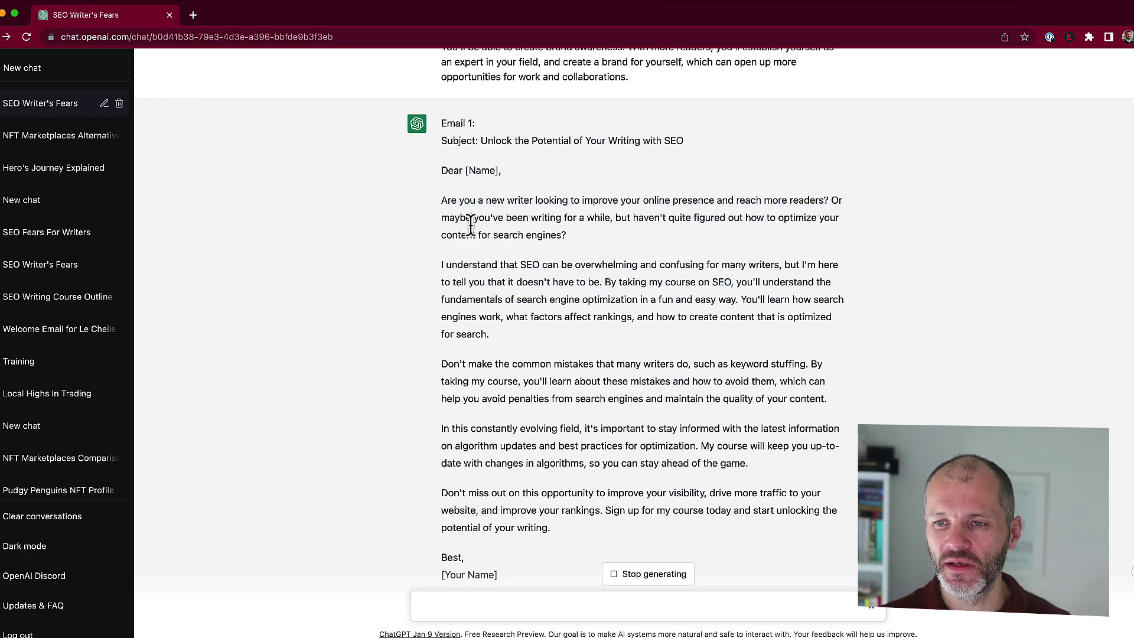
left_click_drag(441, 123, 768, 319)
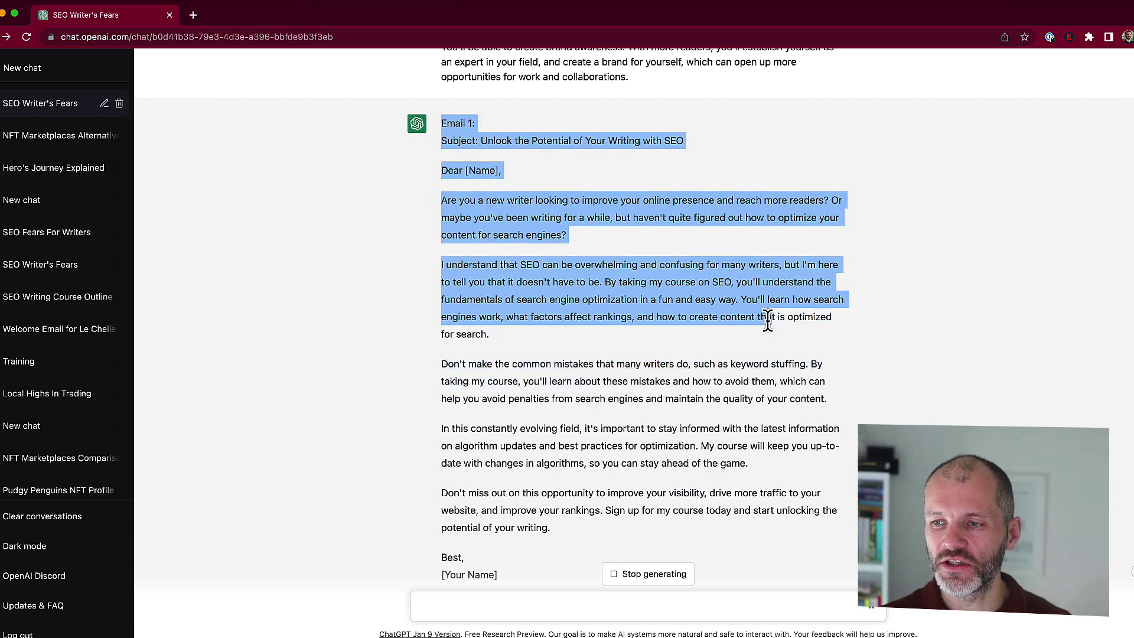
left_click(493, 288)
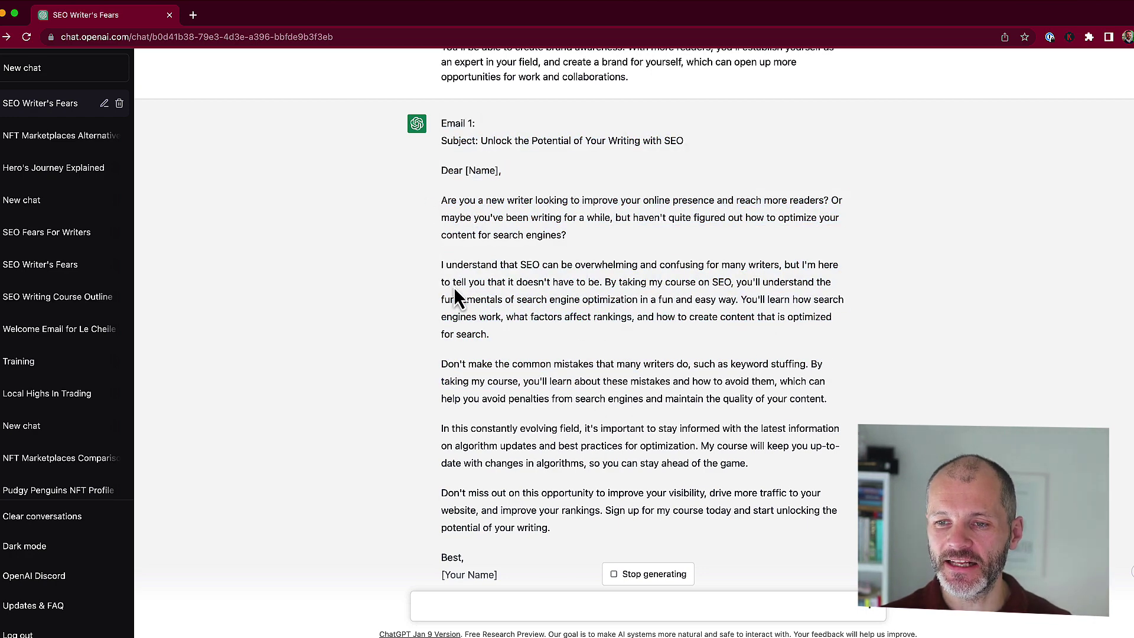
Read Email 1's reassurance, common-mistakes and 'constantly evolving field' sentences.
left_click_drag(444, 264, 644, 274)
left_click(401, 266)
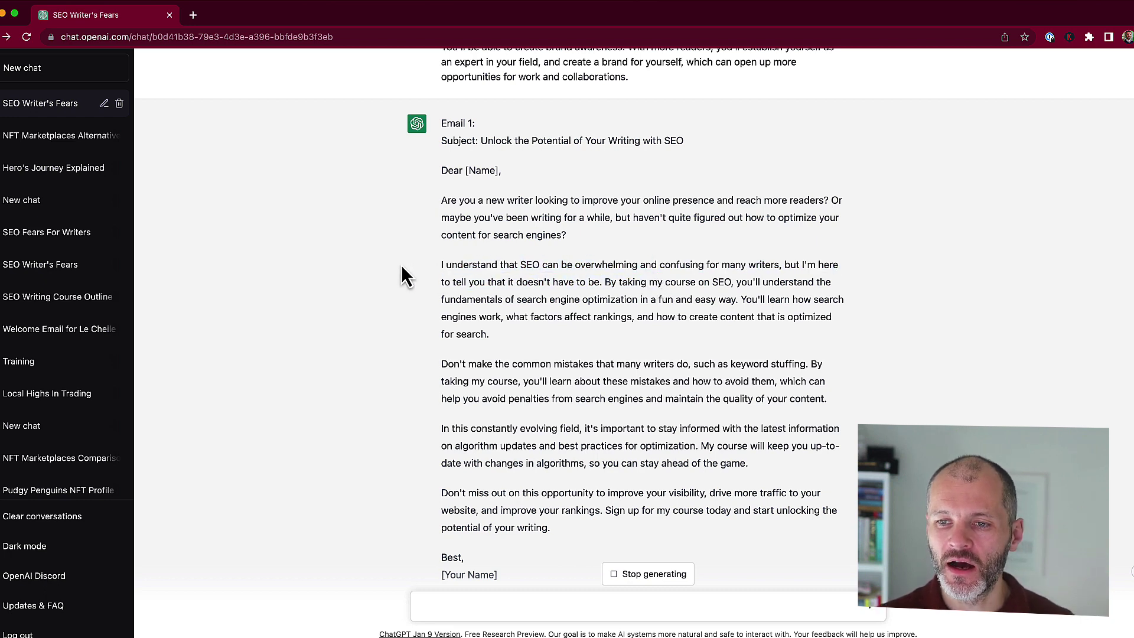
left_click_drag(471, 270, 613, 276)
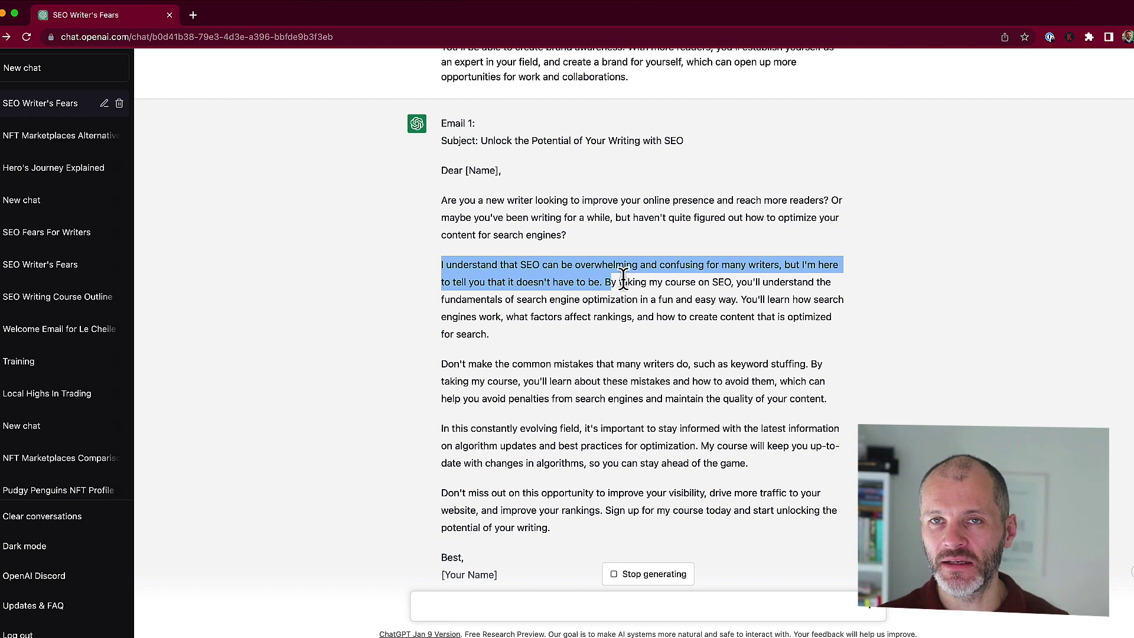
left_click(665, 288)
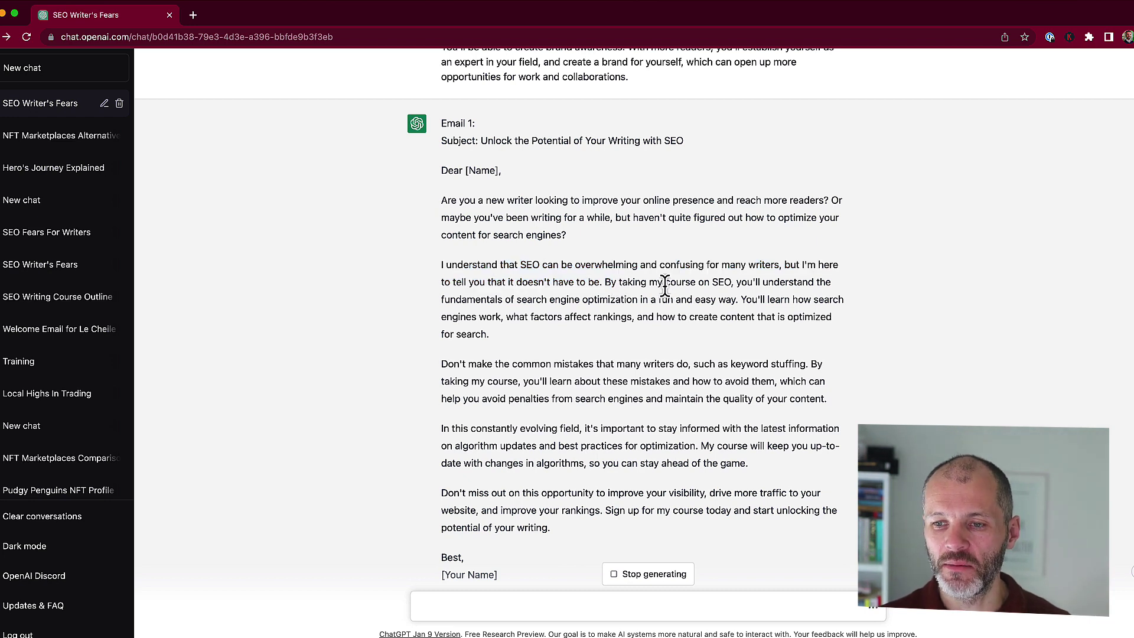
left_click_drag(439, 363, 689, 364)
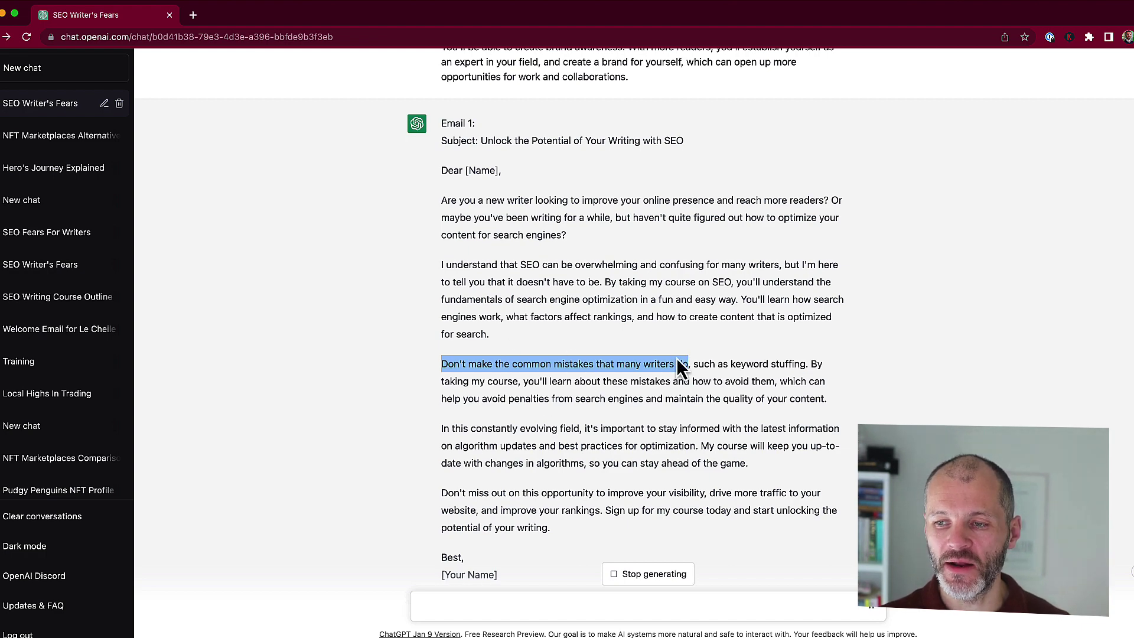
left_click_drag(801, 364, 705, 364)
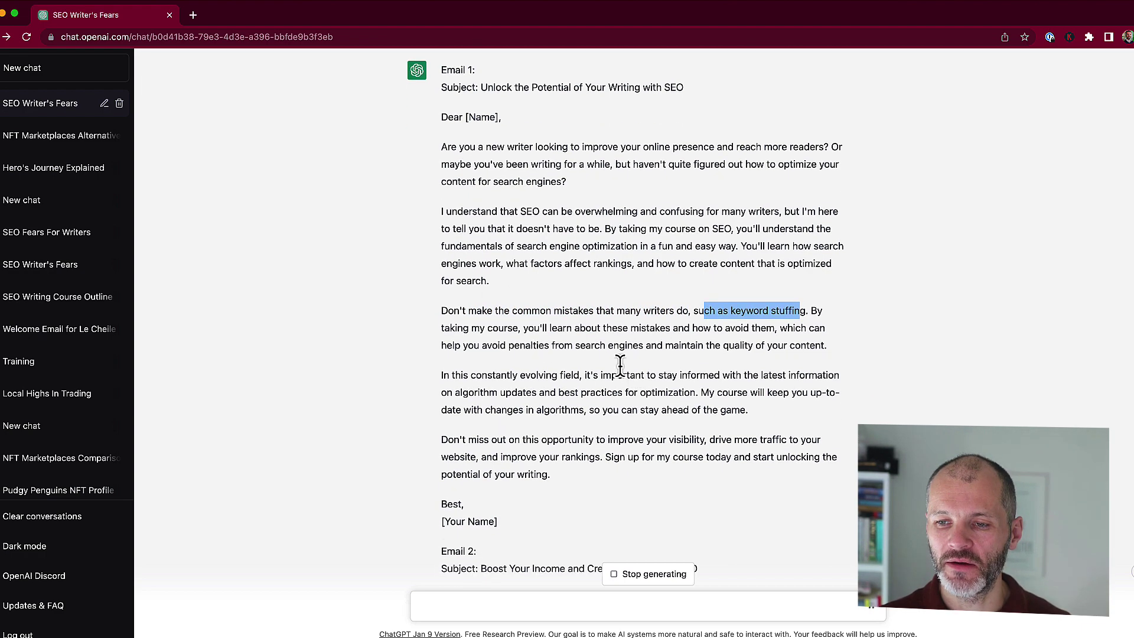
left_click_drag(487, 376, 582, 378)
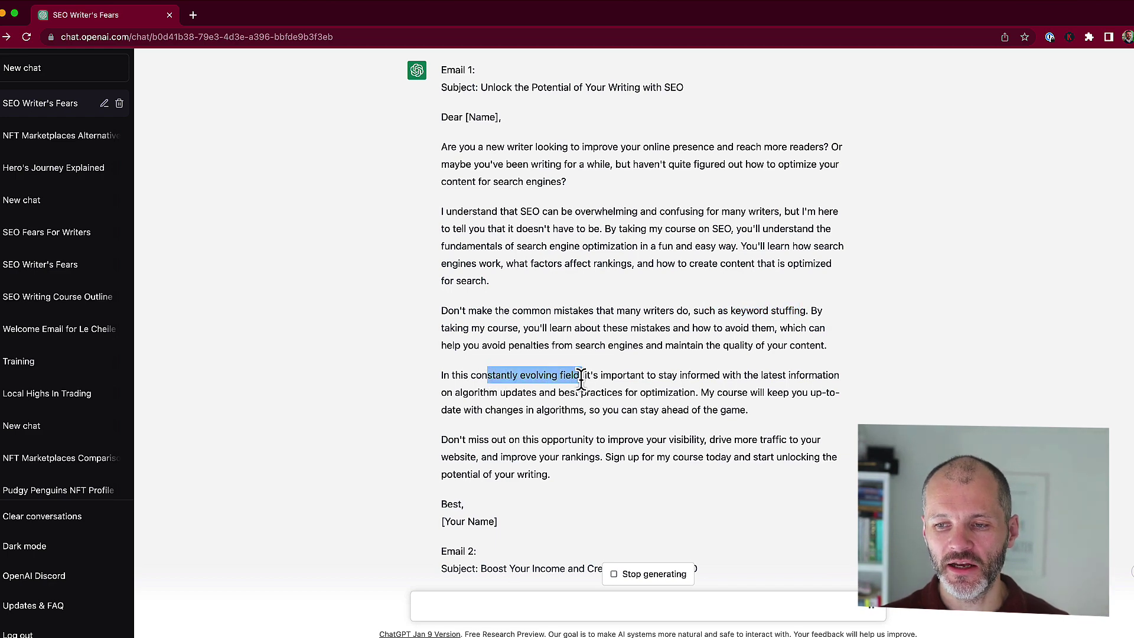
left_click_drag(496, 376, 573, 377)
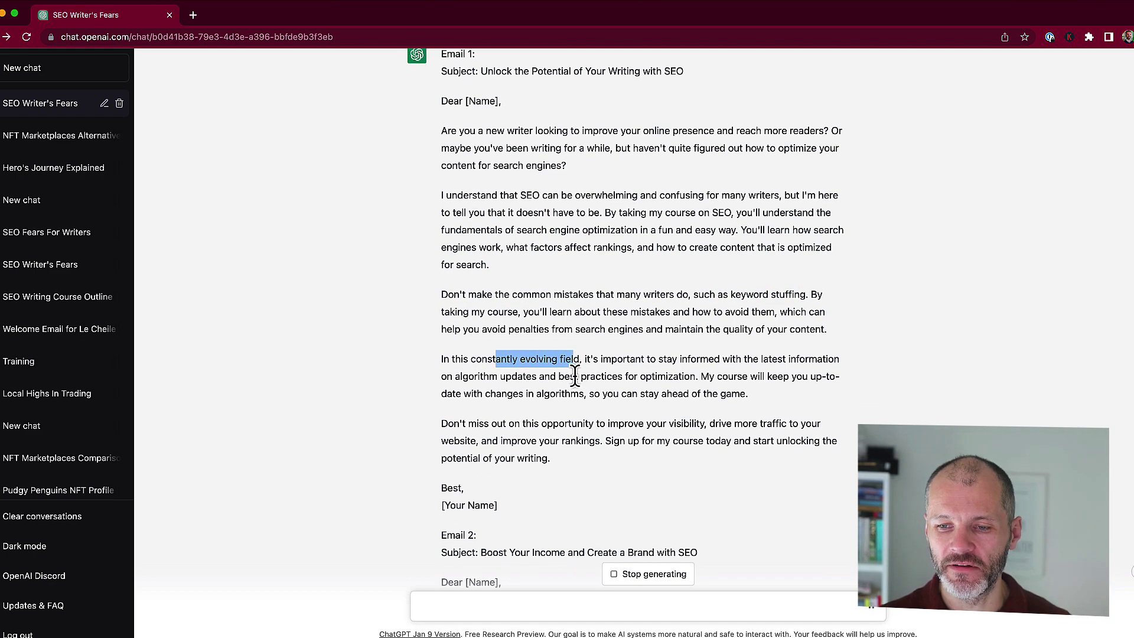
scroll(576, 372, "up", 2)
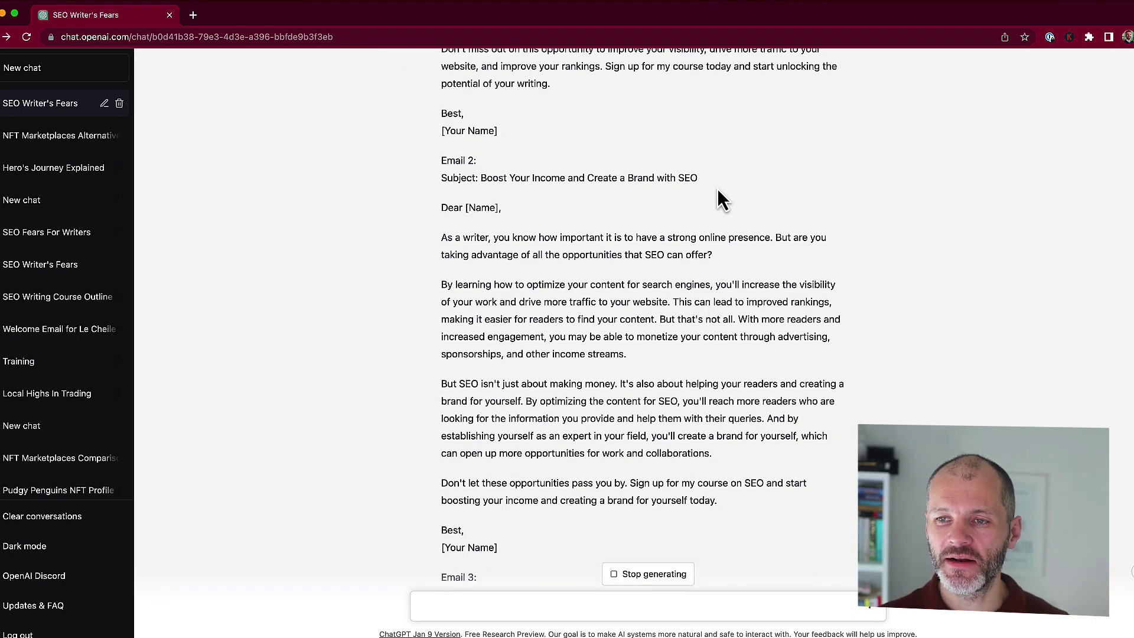
Read Email 2's subject line, opening paragraph and helping-your-readers lines, then scroll to Email 3.
left_click_drag(718, 189, 504, 183)
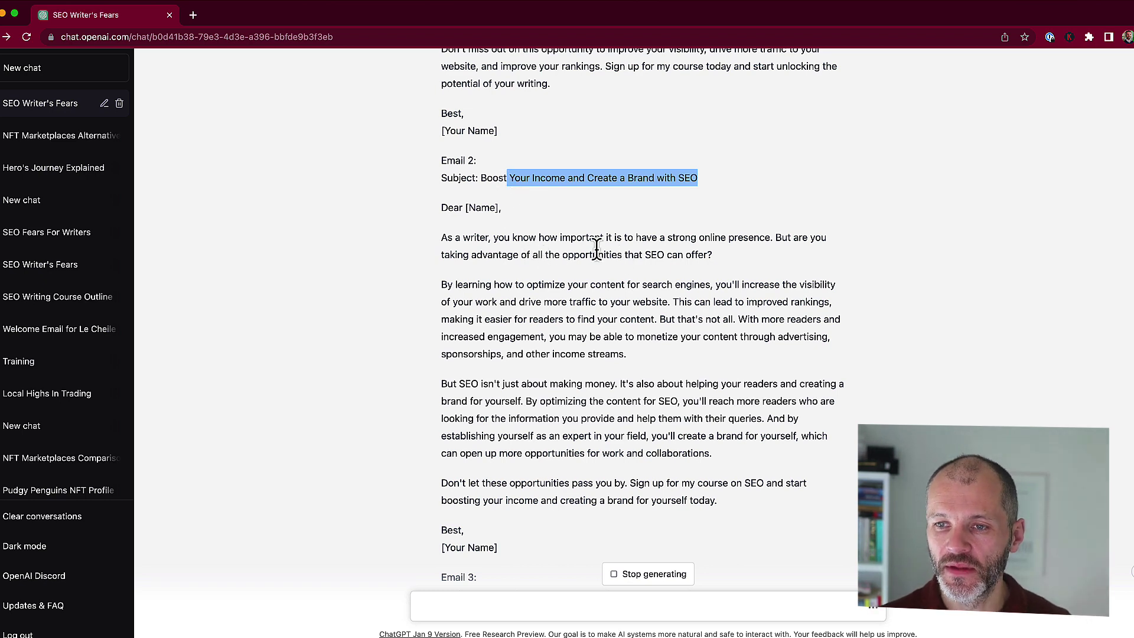
left_click_drag(463, 237, 670, 302)
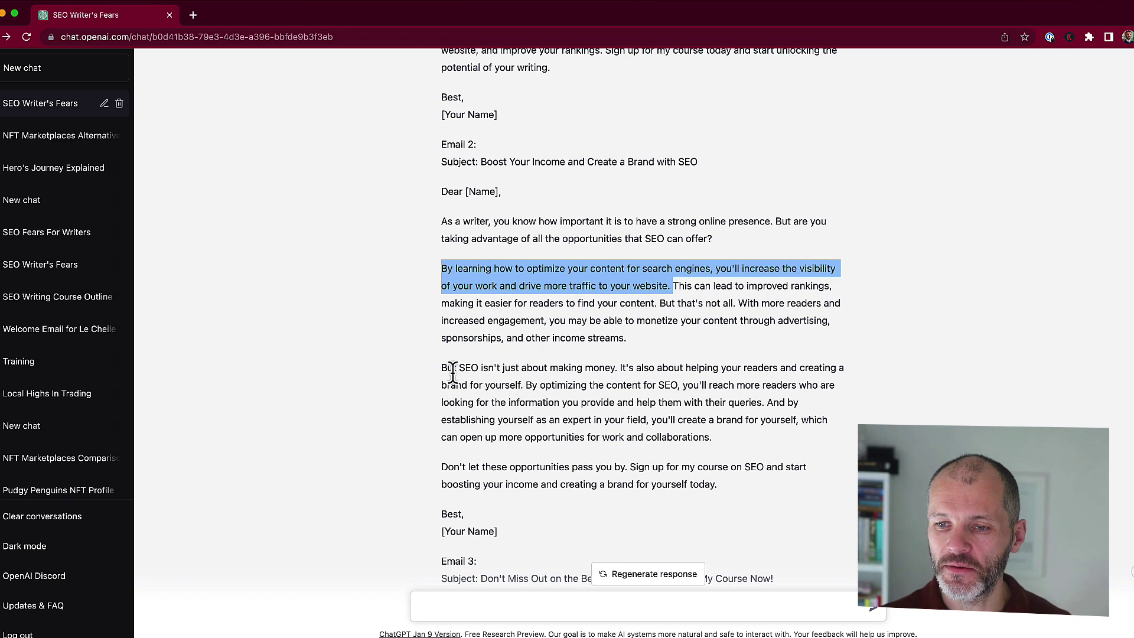
left_click_drag(442, 367, 623, 368)
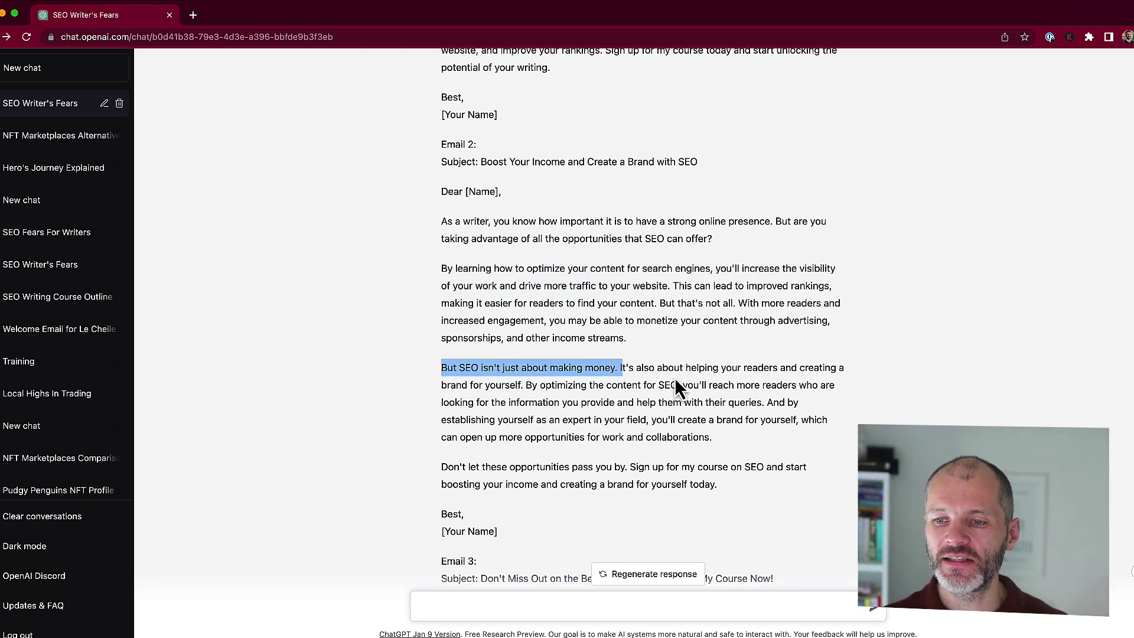
left_click(675, 374)
left_click_drag(732, 367, 773, 368)
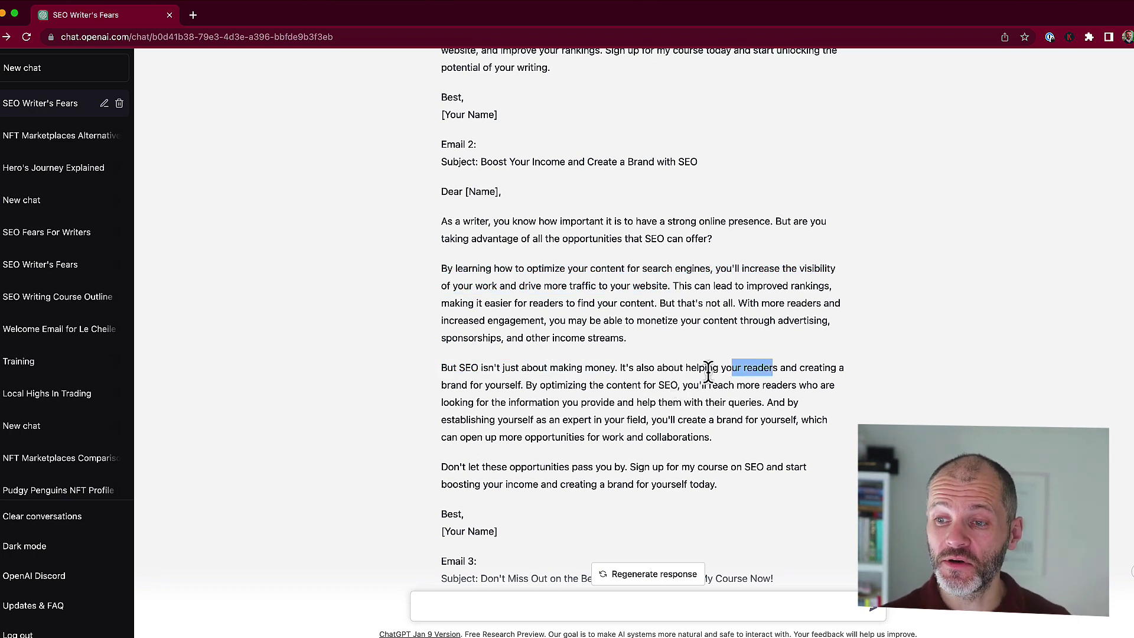
double_click(502, 384)
left_click(496, 382)
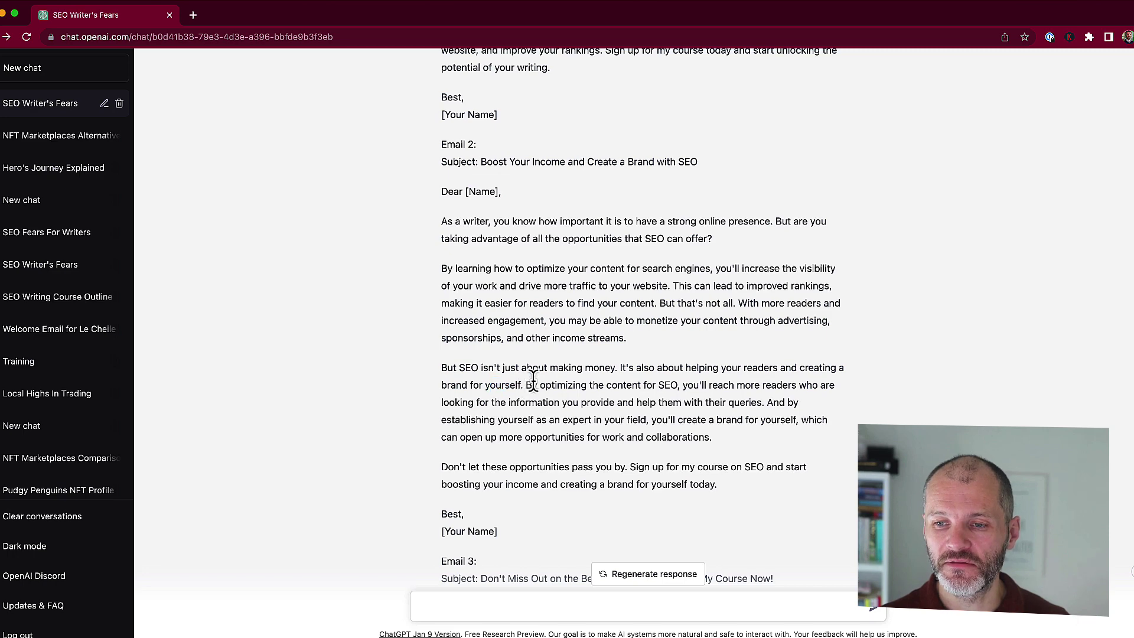
mouse_move(515, 385)
left_mouse_down()
mouse_move(540, 385)
mouse_move(514, 383)
left_mouse_up()
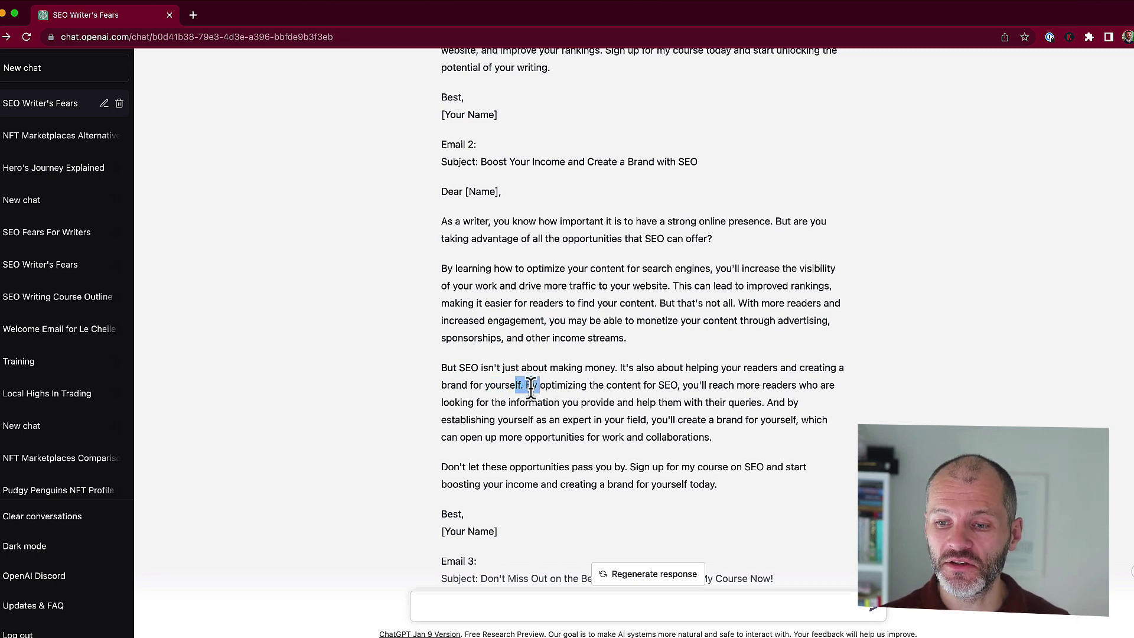
scroll(532, 387, "down", 5)
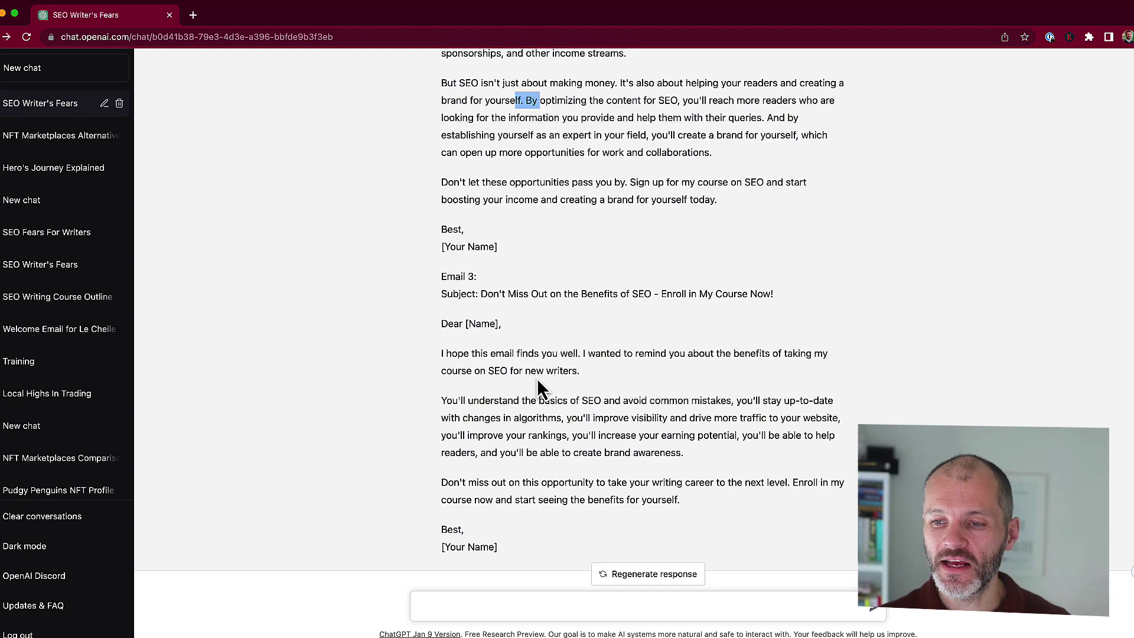
left_click_drag(467, 276, 686, 511)
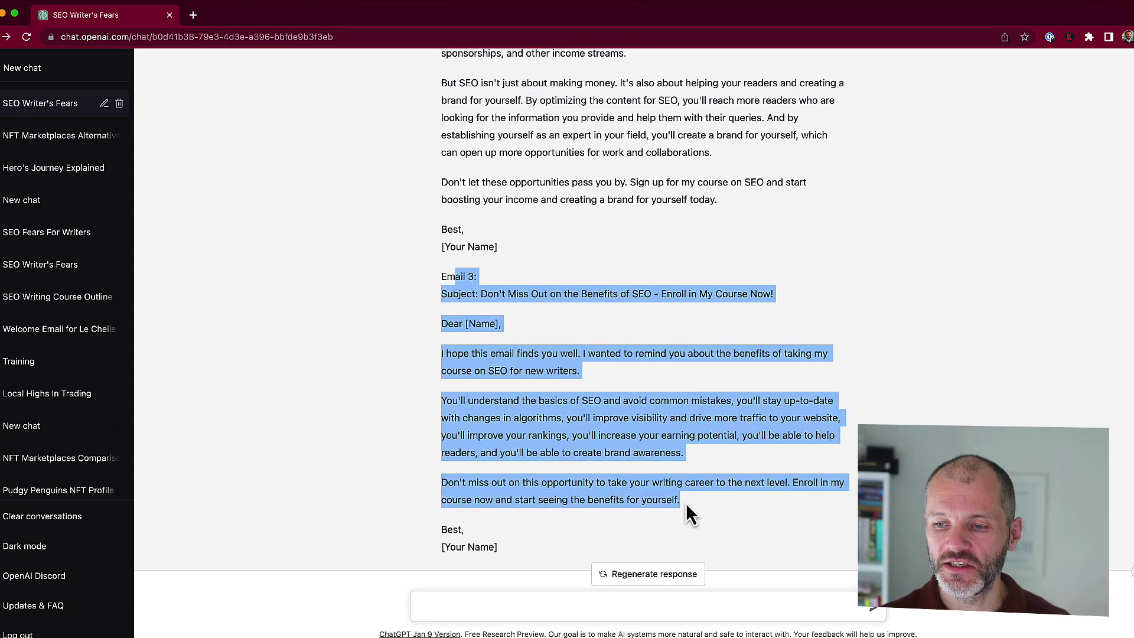
left_click_drag(539, 401, 530, 401)
left_click_drag(589, 354, 759, 374)
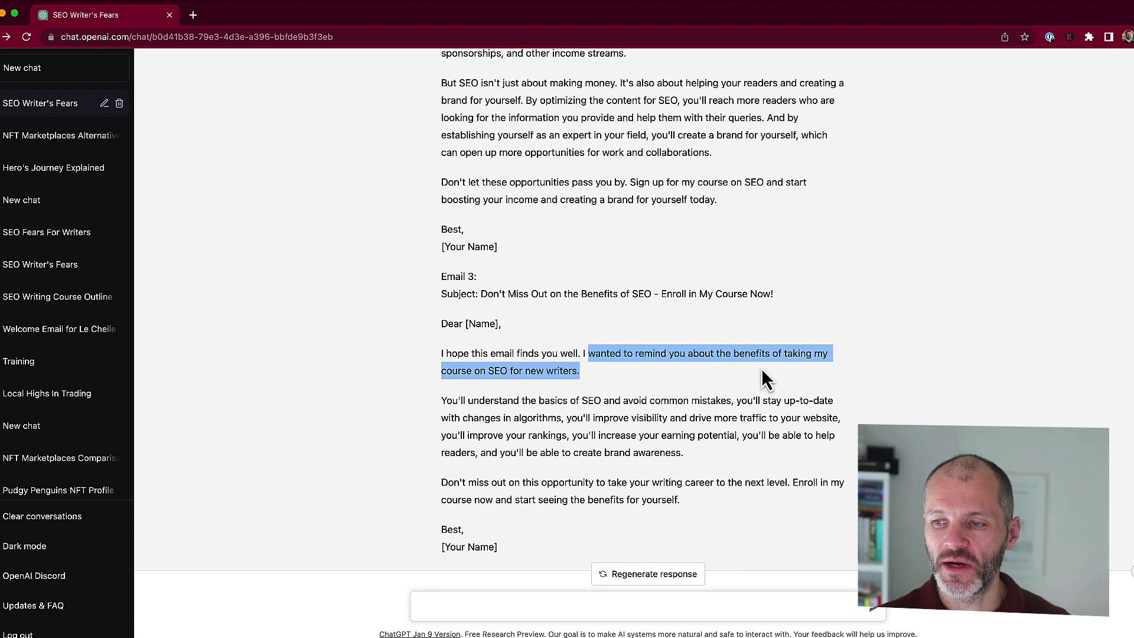
left_click_drag(580, 371, 524, 374)
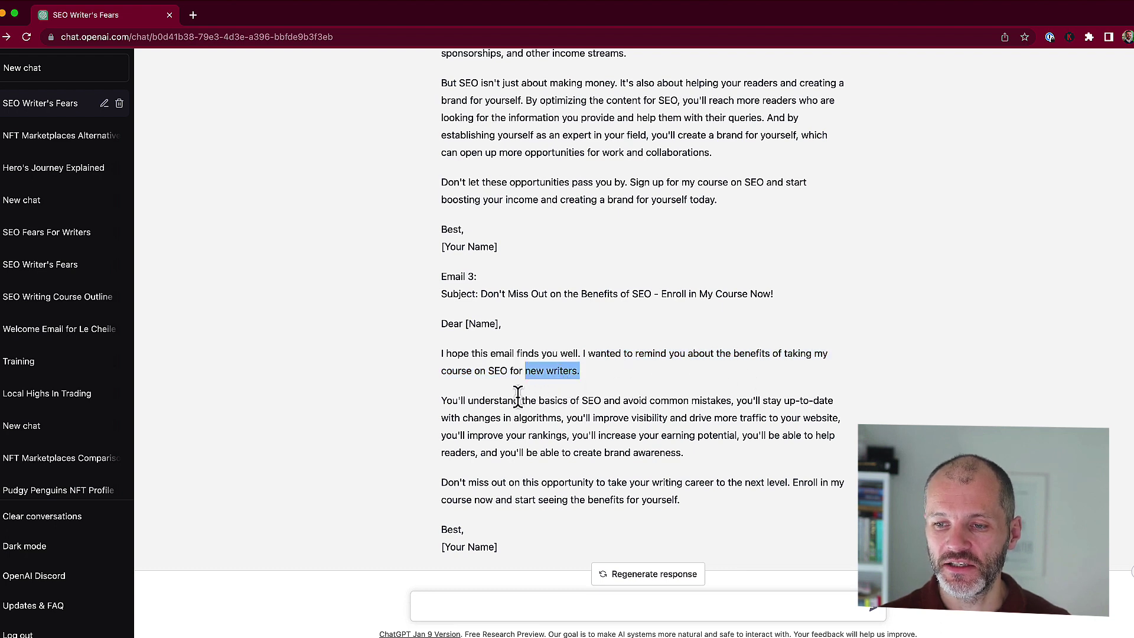
double_click(526, 401)
left_click_drag(581, 353, 437, 354)
left_click_drag(686, 454, 605, 454)
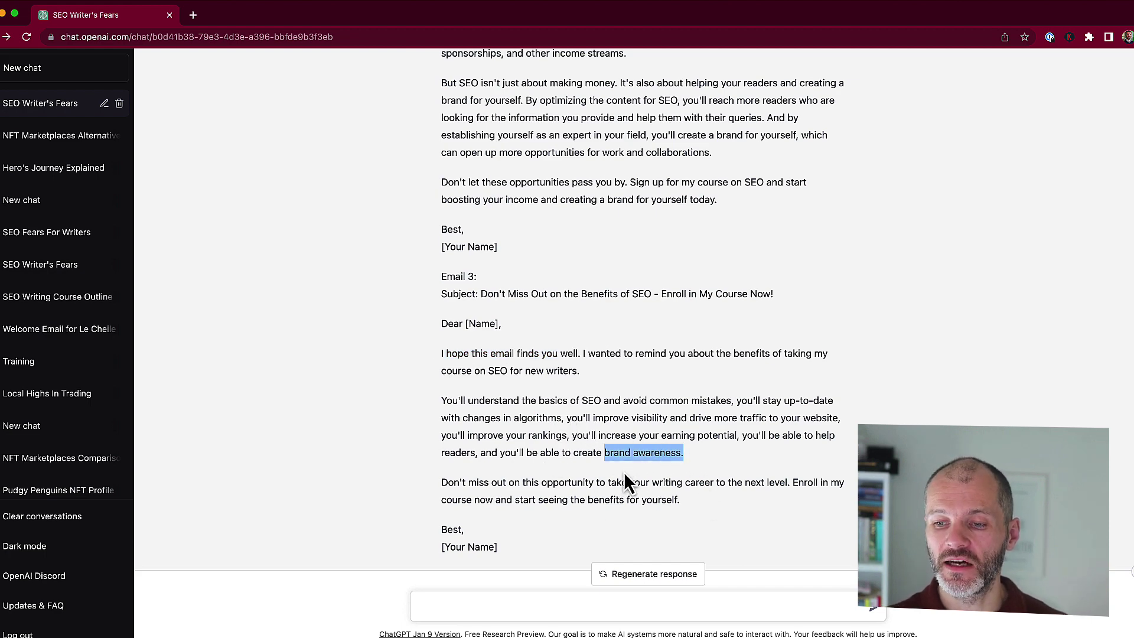
scroll(647, 470, "down", 1)
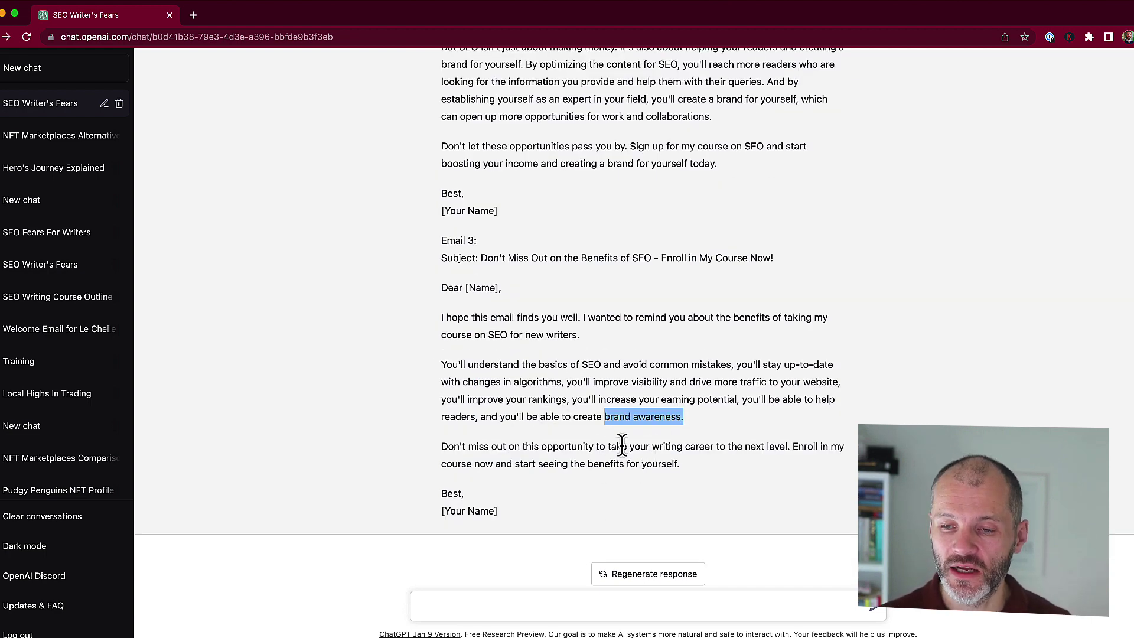
scroll(609, 460, "up", 1)
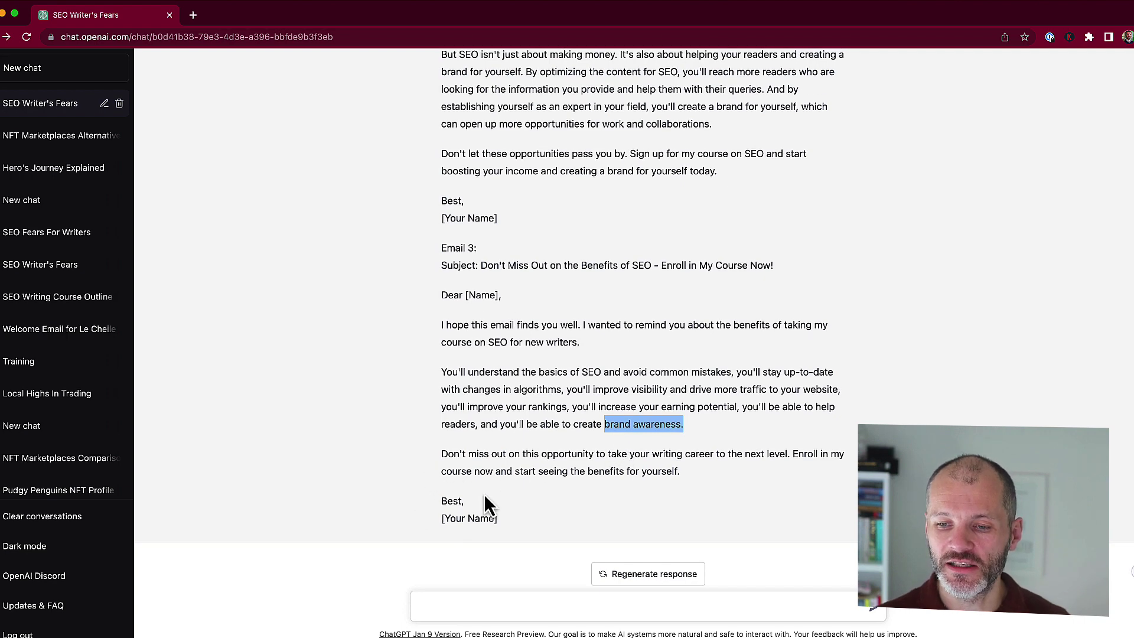
scroll(601, 449, "up", 1)
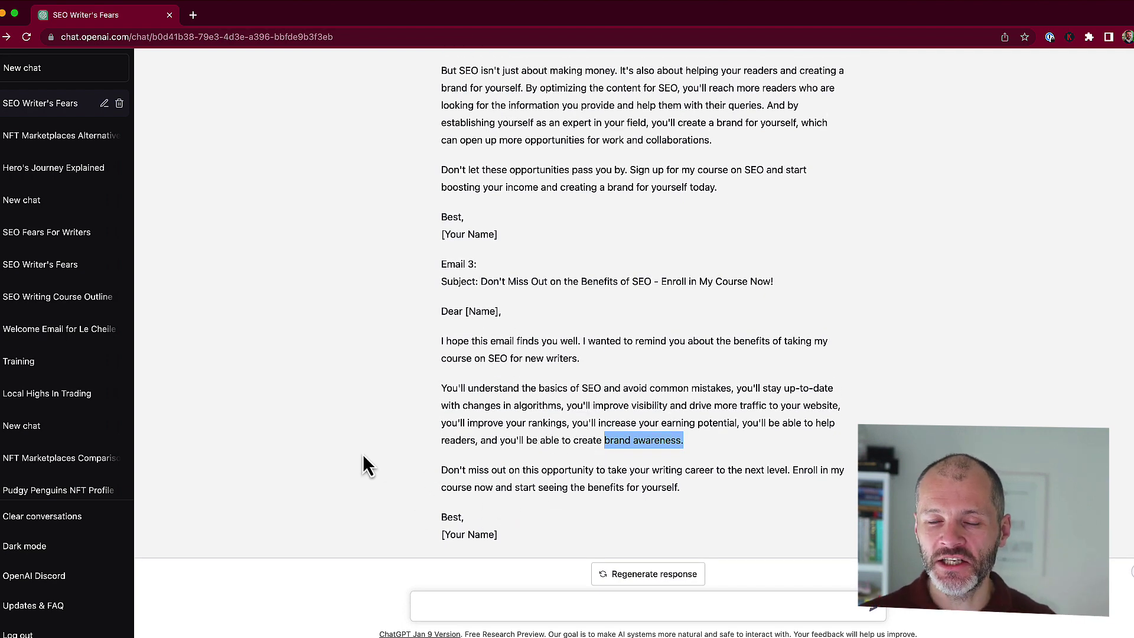
scroll(520, 420, "up", 5)
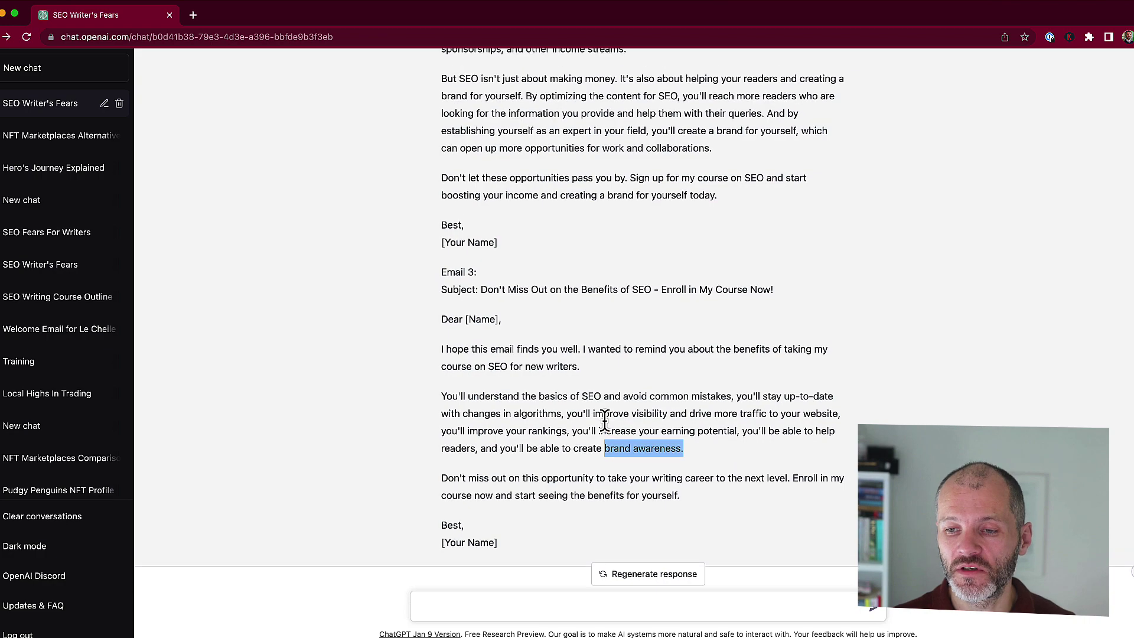